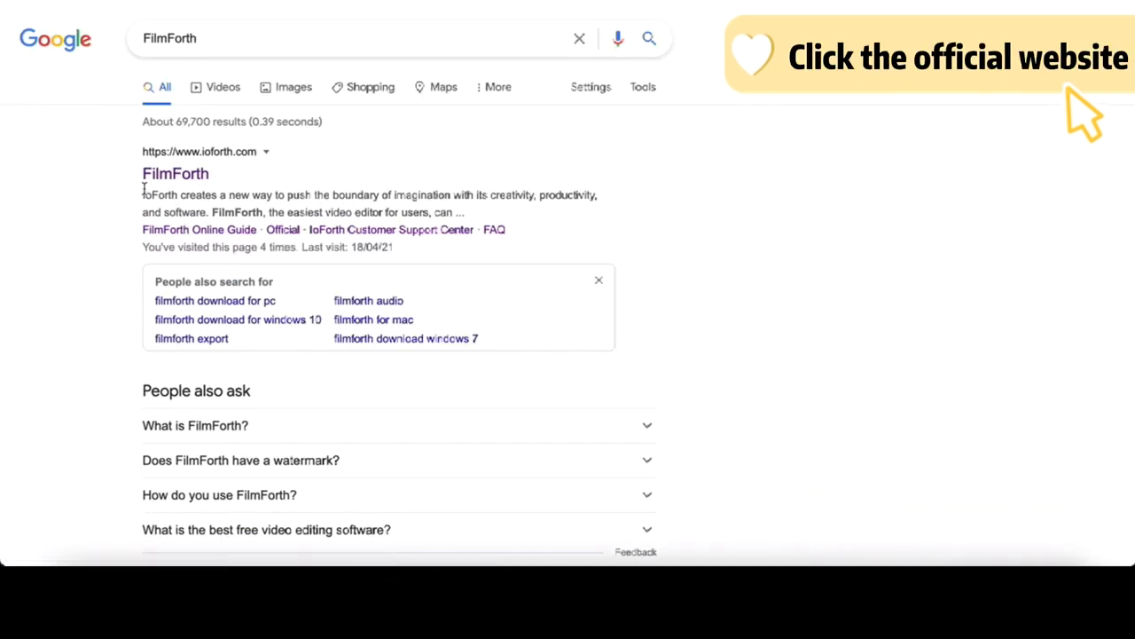
Open the official FilmForth website, then its Microsoft Store listing
{"action": "left_click", "coordinate": [162, 175]}
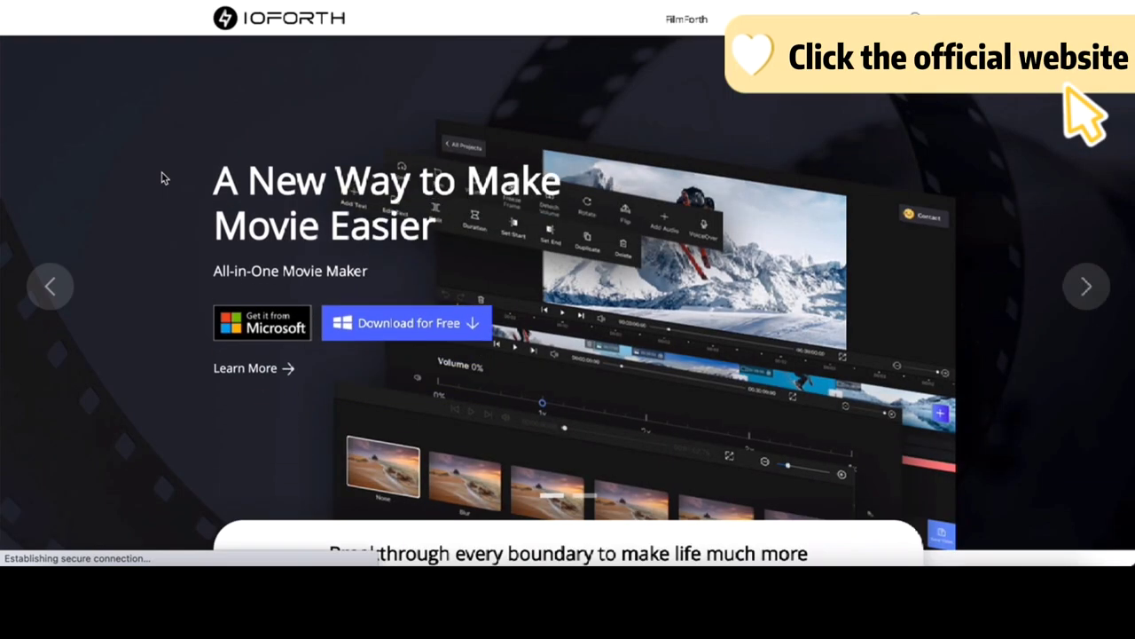
{"action": "left_click", "coordinate": [390, 322]}
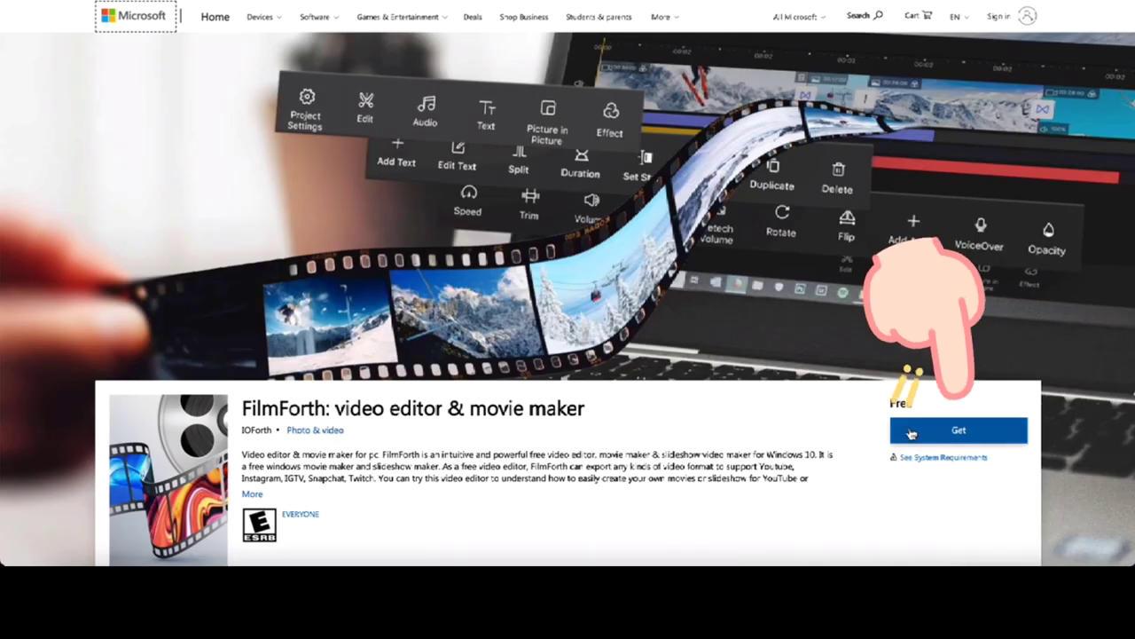
Get FilmForth, start a new project and import the 13-second coral-reef video
{"action": "left_click", "coordinate": [911, 432]}
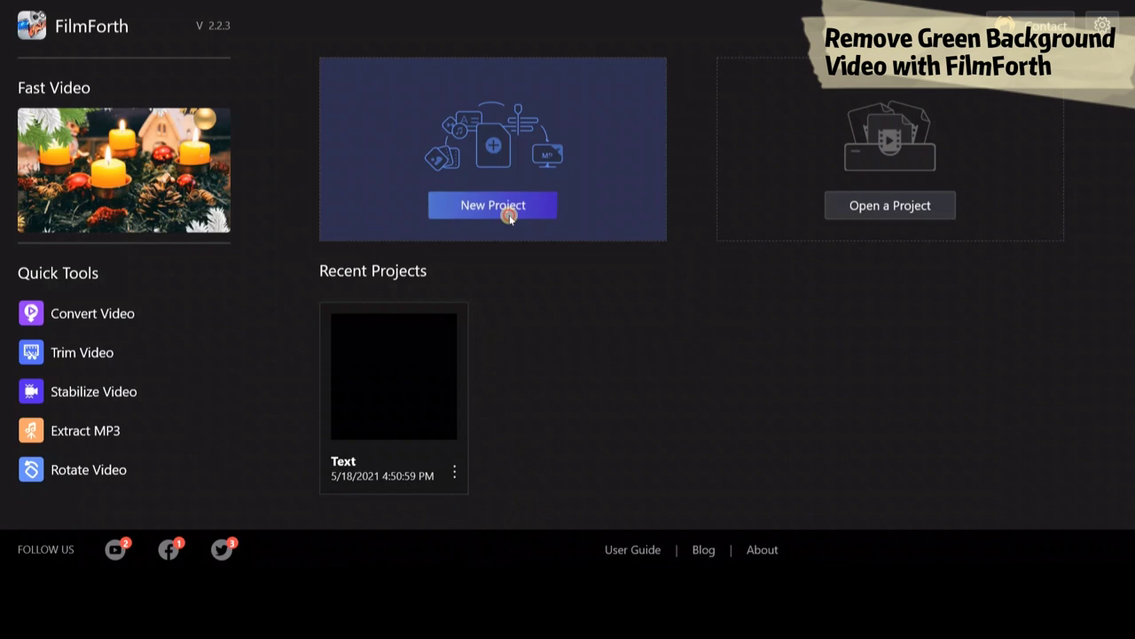
{"action": "left_click", "coordinate": [493, 205]}
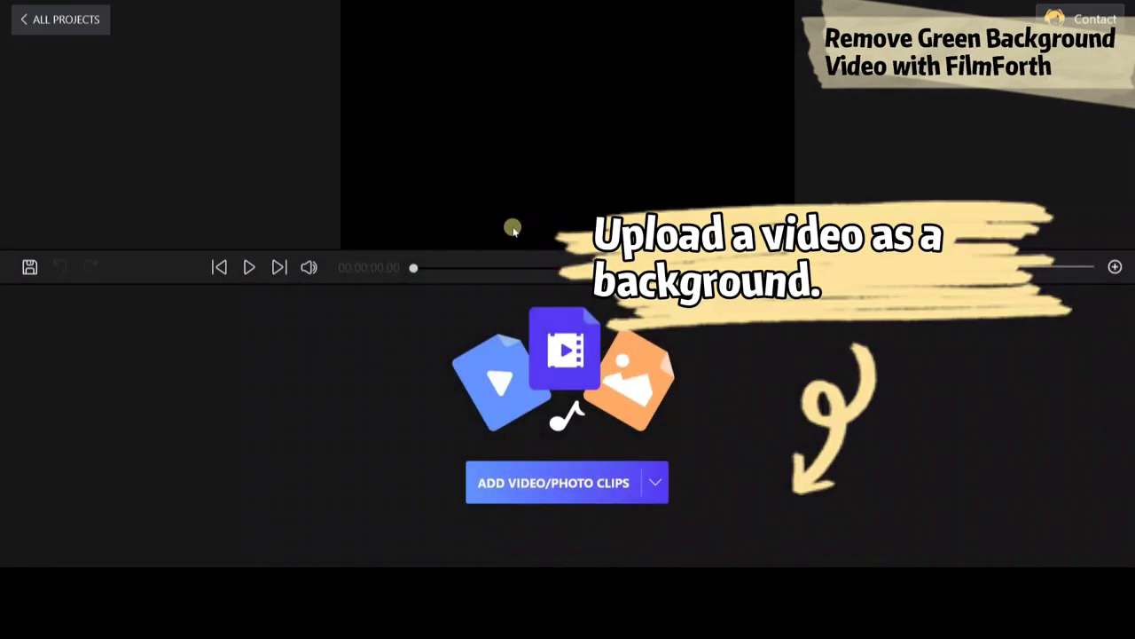
{"action": "left_click", "coordinate": [578, 484]}
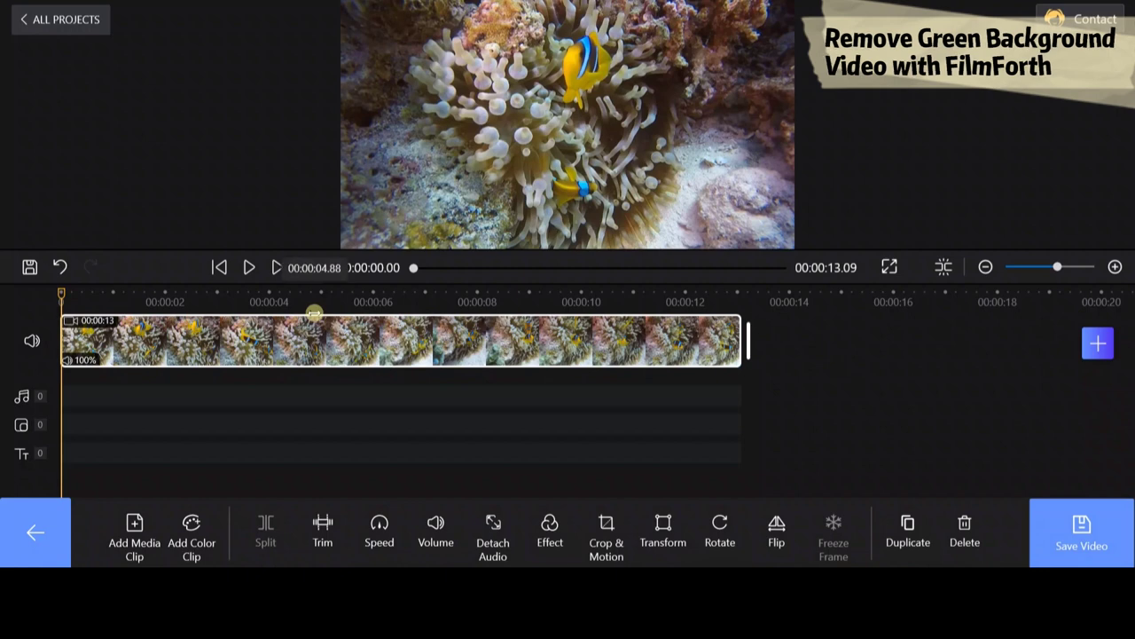
Enlarge the green-screen dancer overlay to 1027×578 so it fills the preview
{"action": "left_click", "coordinate": [37, 543]}
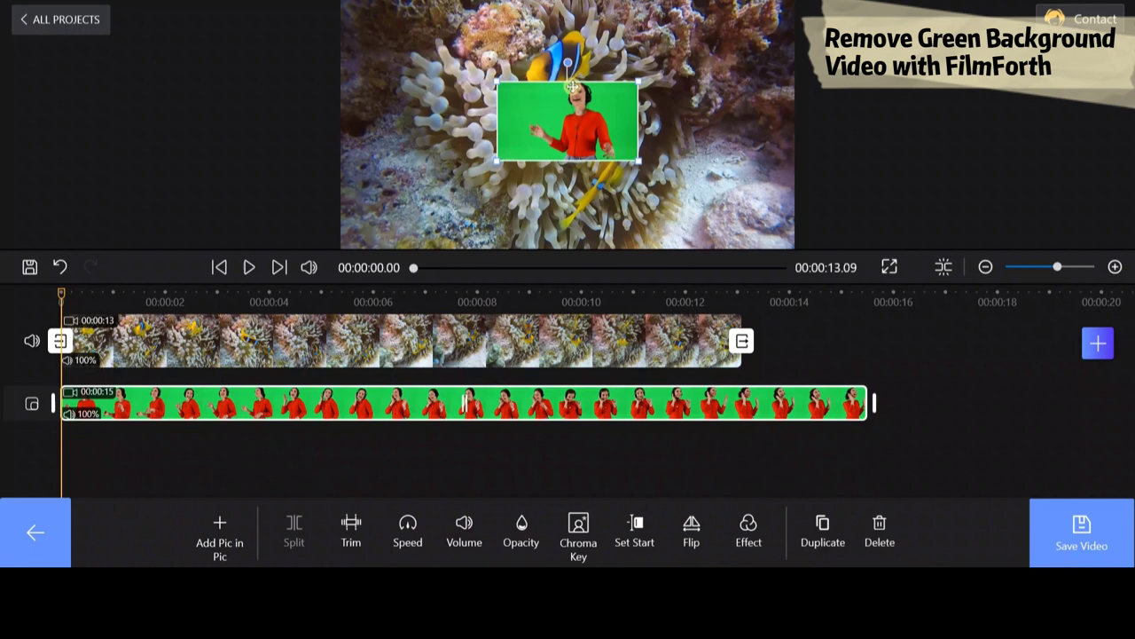
{"action": "left_click_drag", "start_coordinate": [639, 163], "coordinate": [798, 240]}
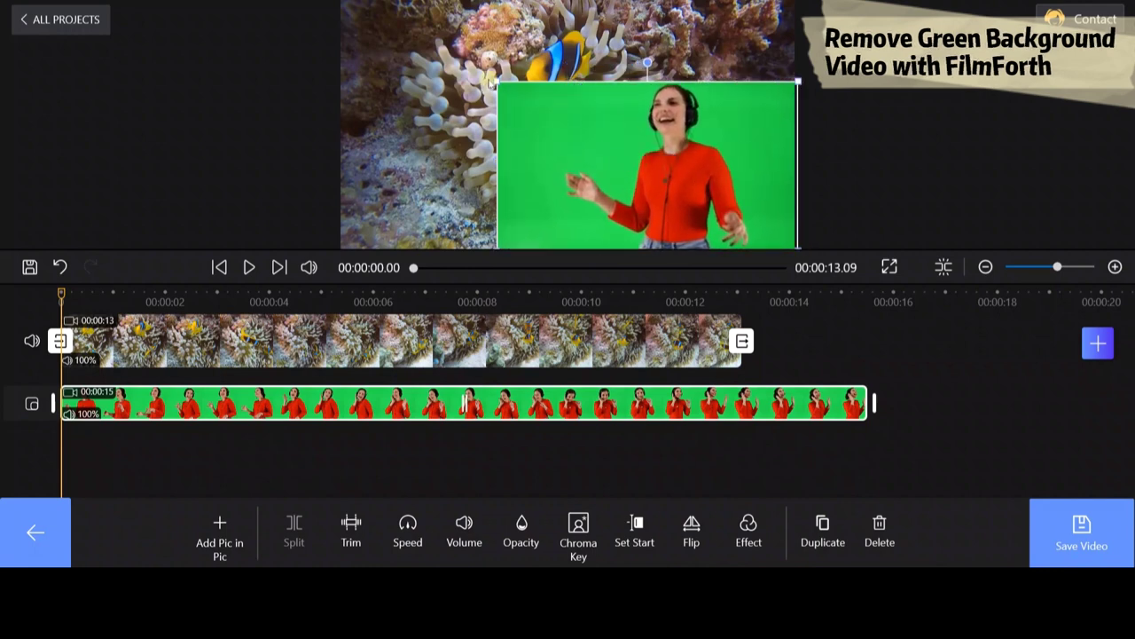
{"action": "left_click_drag", "start_coordinate": [496, 79], "coordinate": [337, 0]}
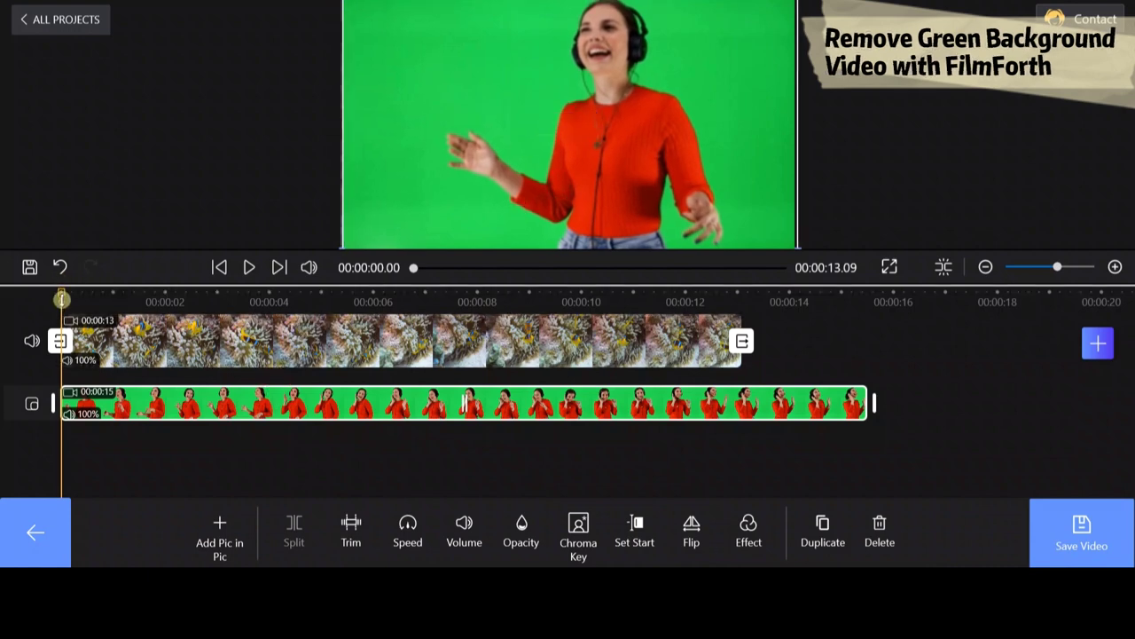
Scrub to about 3 seconds and switch Chroma Key on for the dancer overlay
{"action": "left_click", "coordinate": [112, 301]}
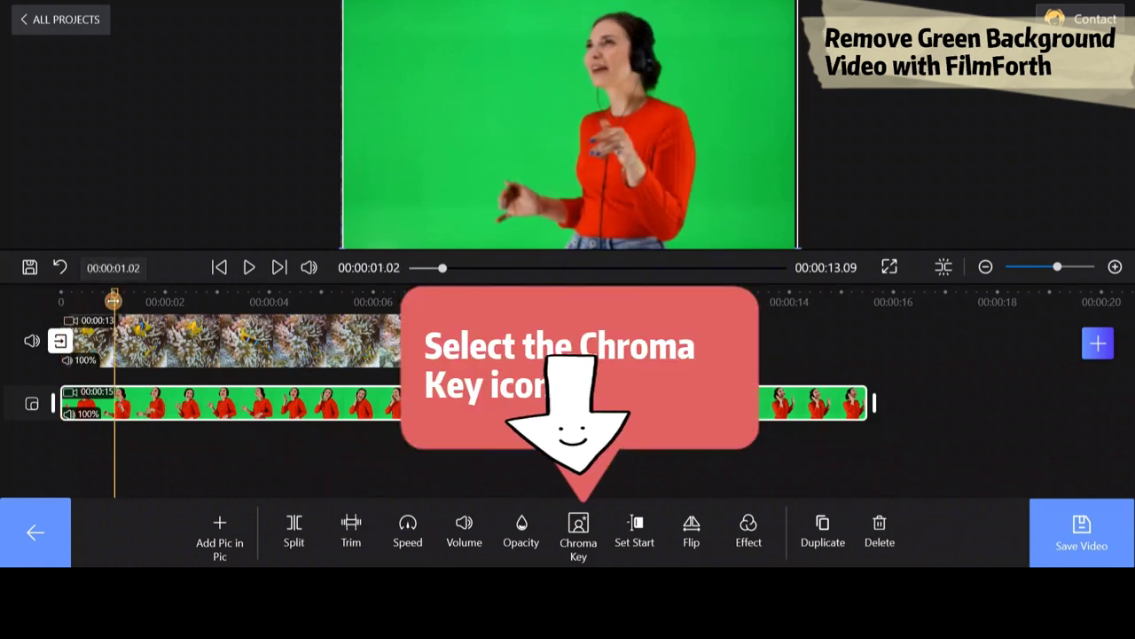
{"action": "left_click_drag", "start_coordinate": [113, 302], "coordinate": [222, 304]}
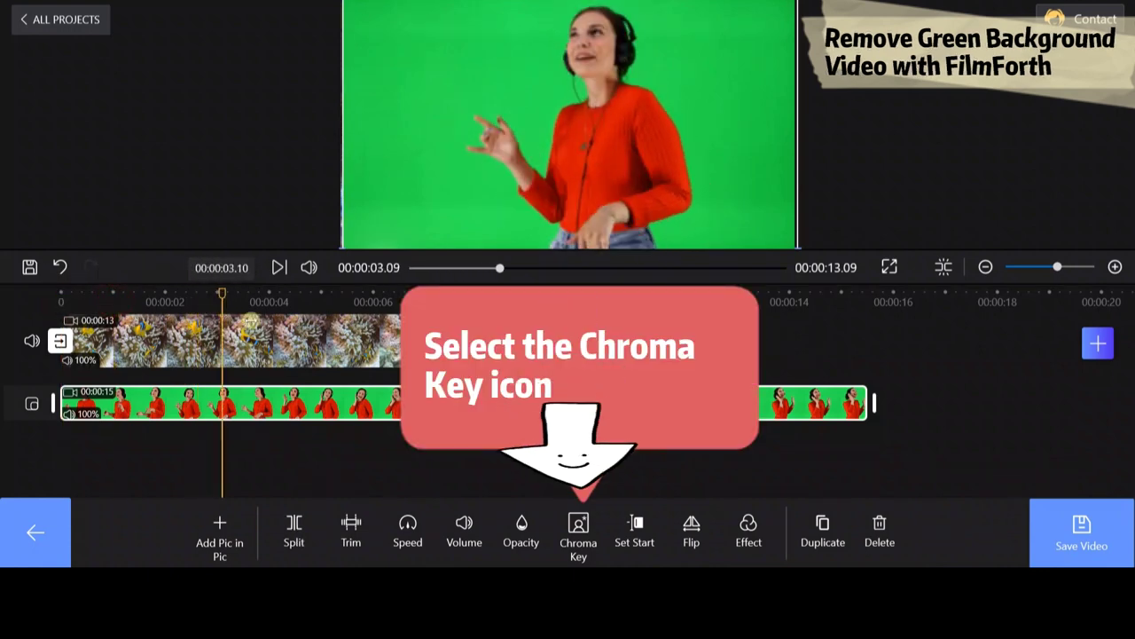
{"action": "left_click", "coordinate": [578, 537]}
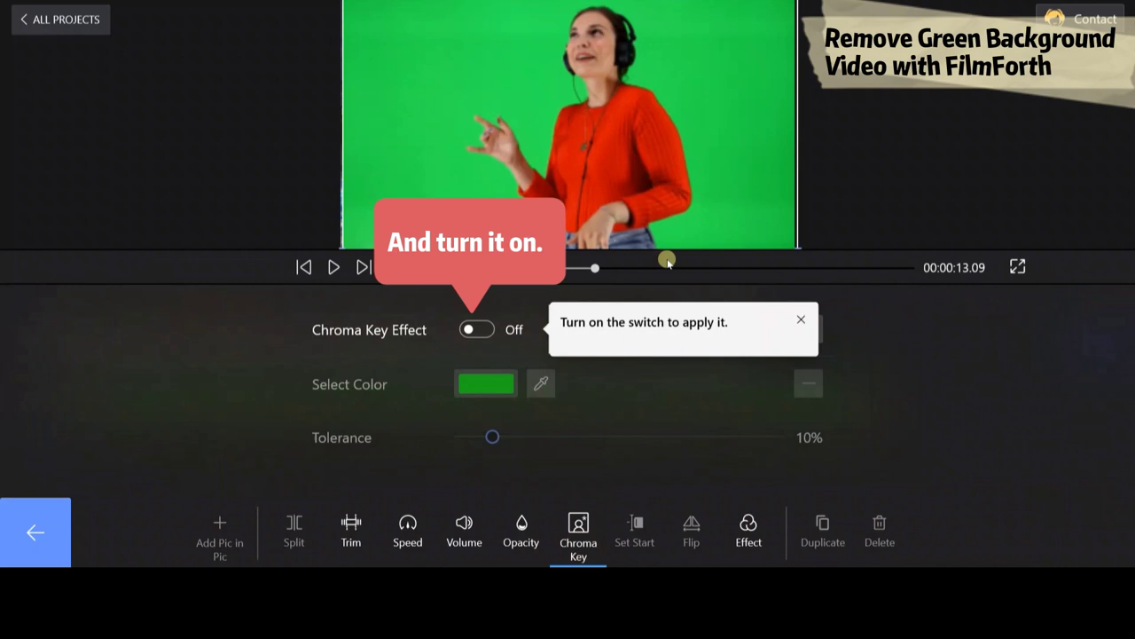
{"action": "left_click", "coordinate": [813, 316]}
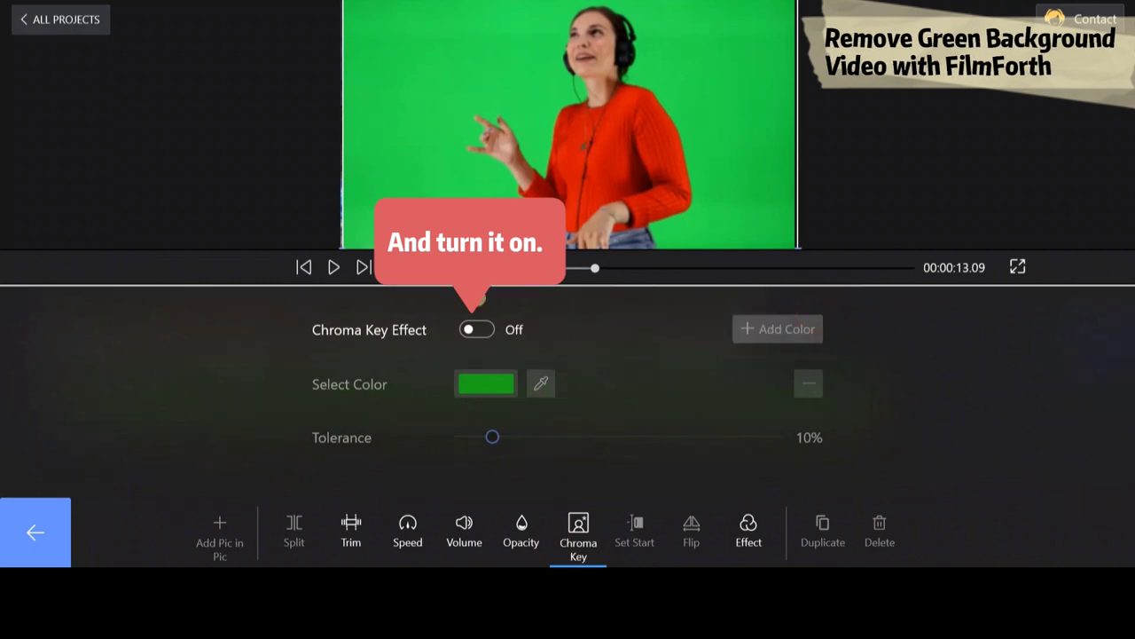
{"action": "left_click", "coordinate": [541, 383]}
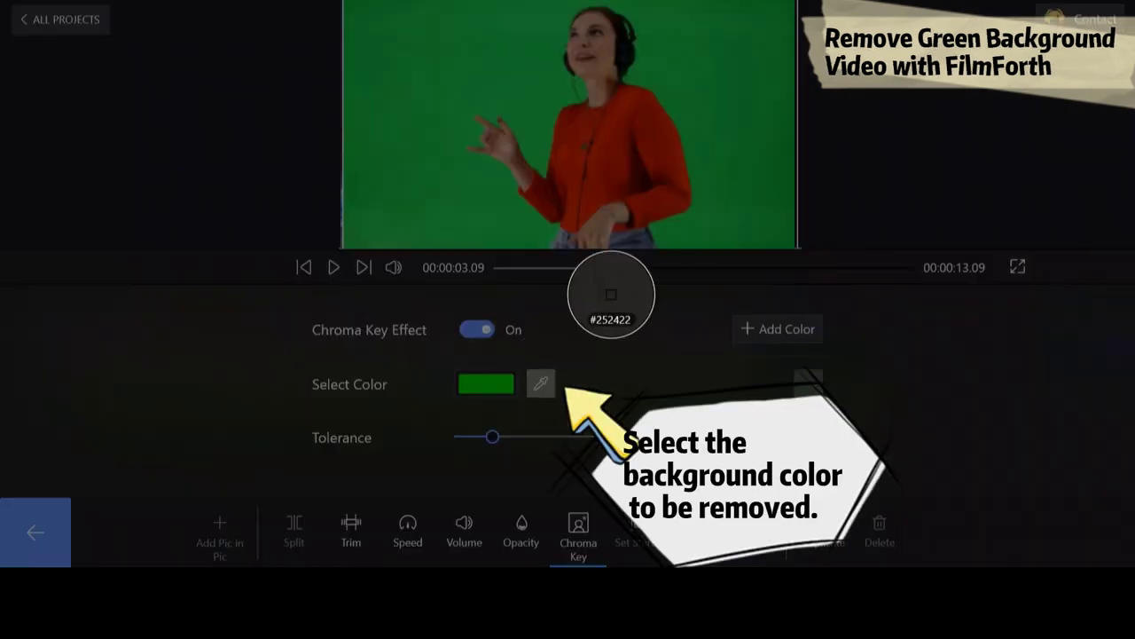
Key out the green backdrop at 17% tolerance, adding extra colours for leftover green patches
{"action": "left_click", "coordinate": [743, 112]}
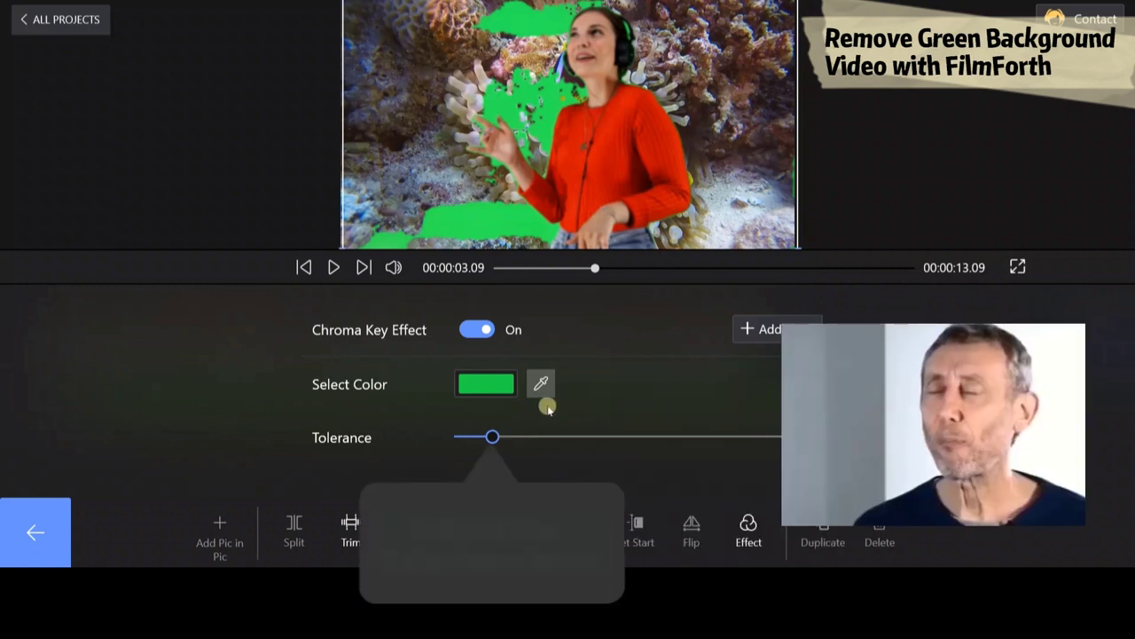
{"action": "left_click_drag", "start_coordinate": [491, 434], "coordinate": [492, 434]}
{"action": "left_click", "coordinate": [768, 316]}
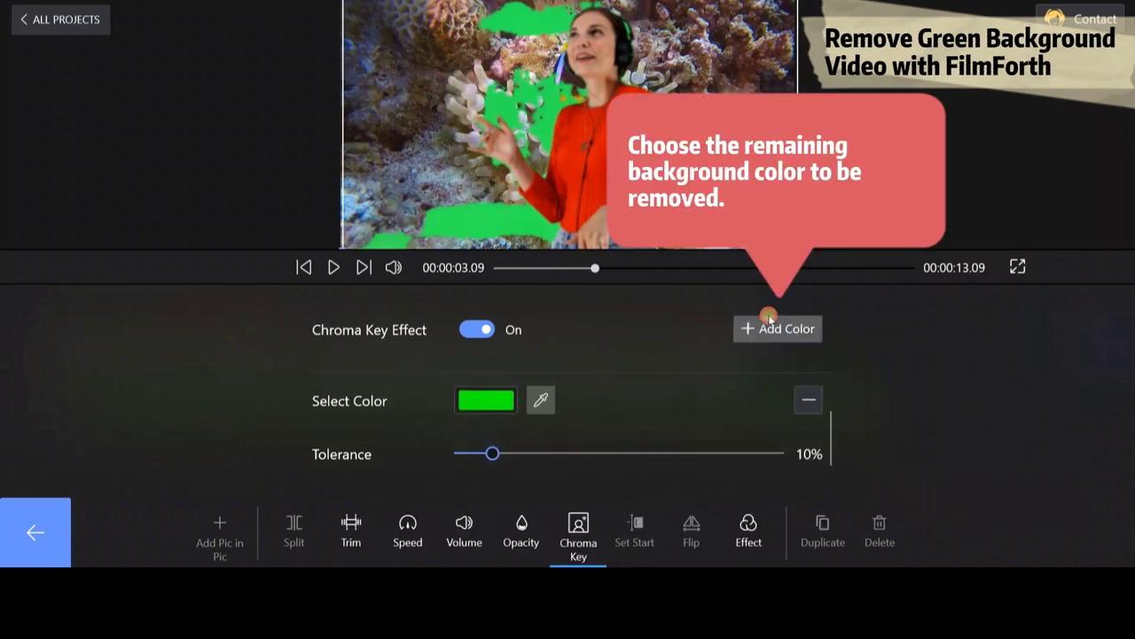
{"action": "left_click", "coordinate": [541, 401]}
{"action": "left_click", "coordinate": [476, 208]}
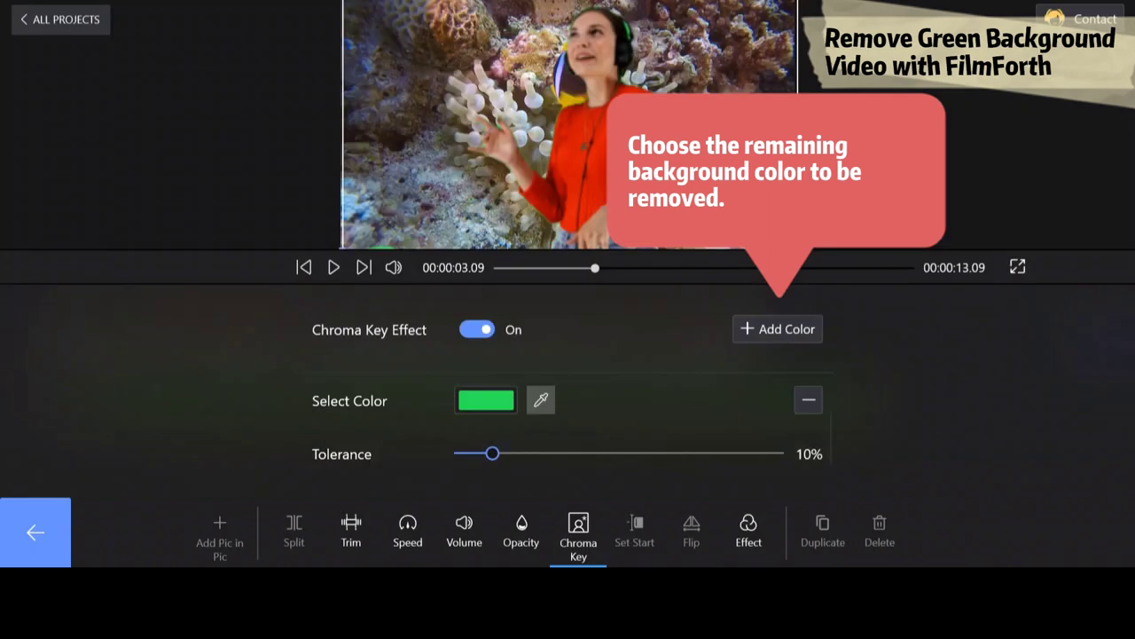
{"action": "left_click", "coordinate": [541, 401]}
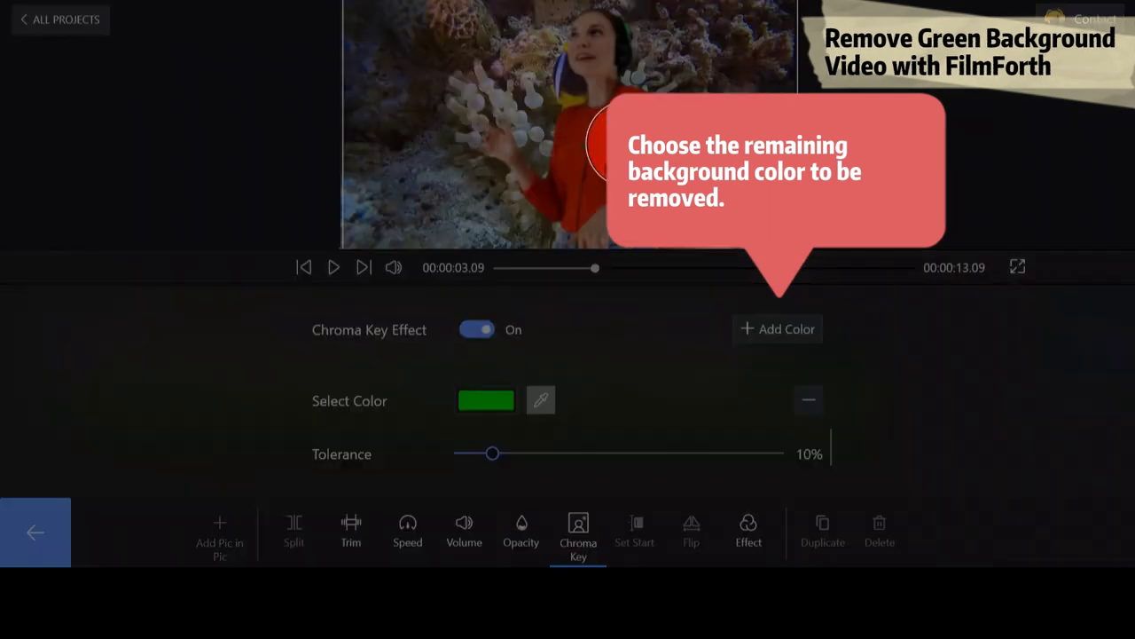
{"action": "left_click", "coordinate": [628, 31]}
Remove the remaining green fringe at about 8 seconds, then trim the overlay to 5 seconds
{"action": "left_click_drag", "start_coordinate": [572, 271], "coordinate": [763, 298]}
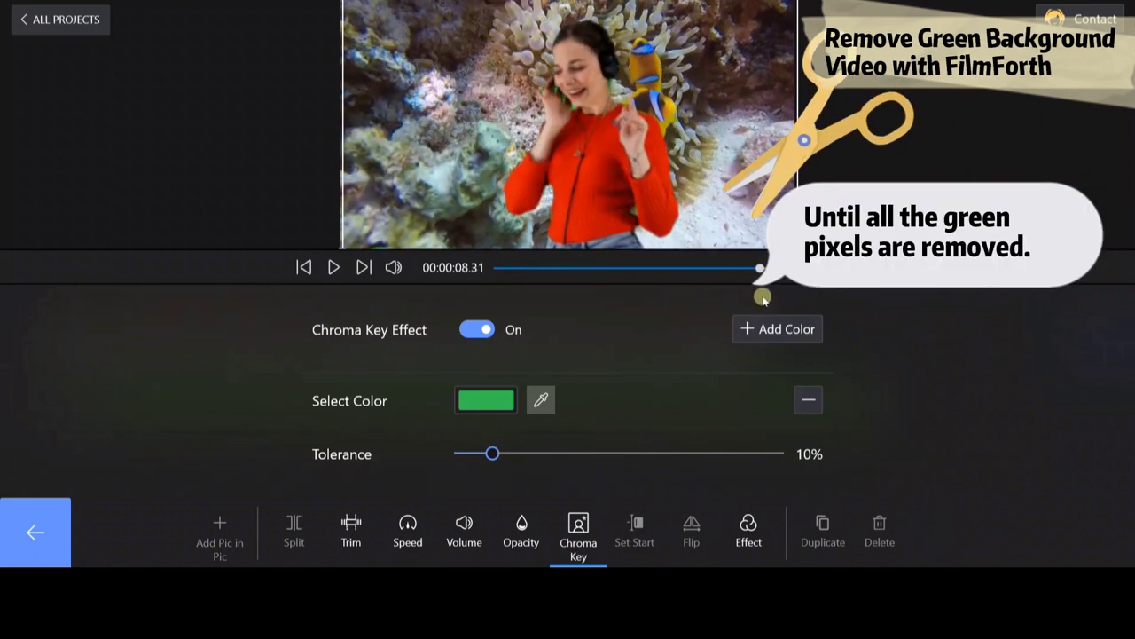
{"action": "left_click", "coordinate": [540, 400]}
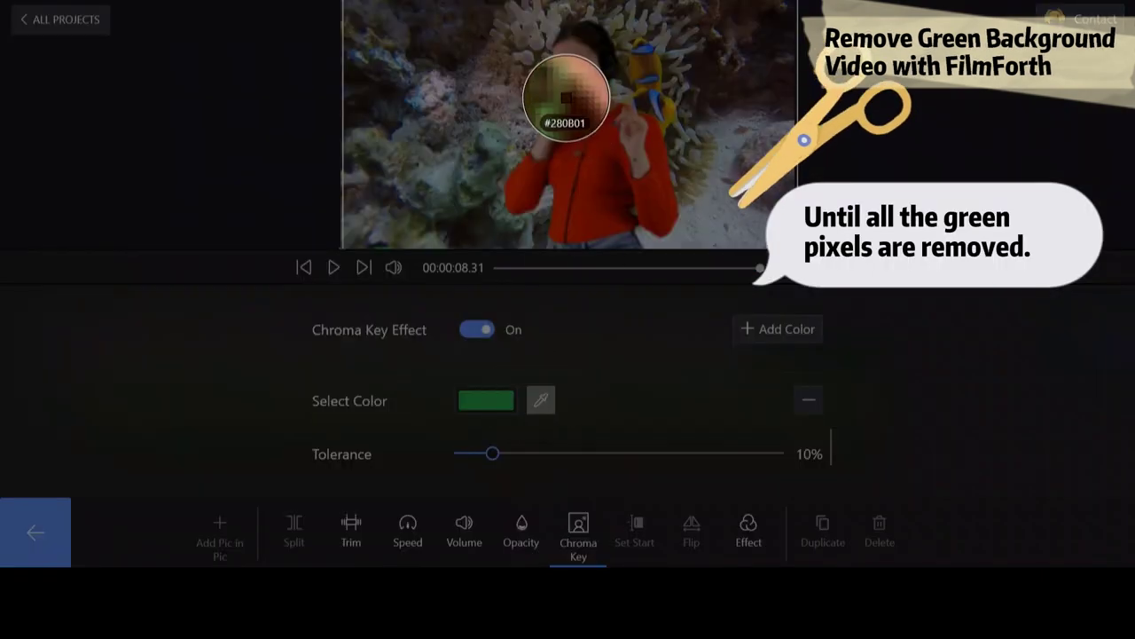
{"action": "left_click", "coordinate": [572, 108]}
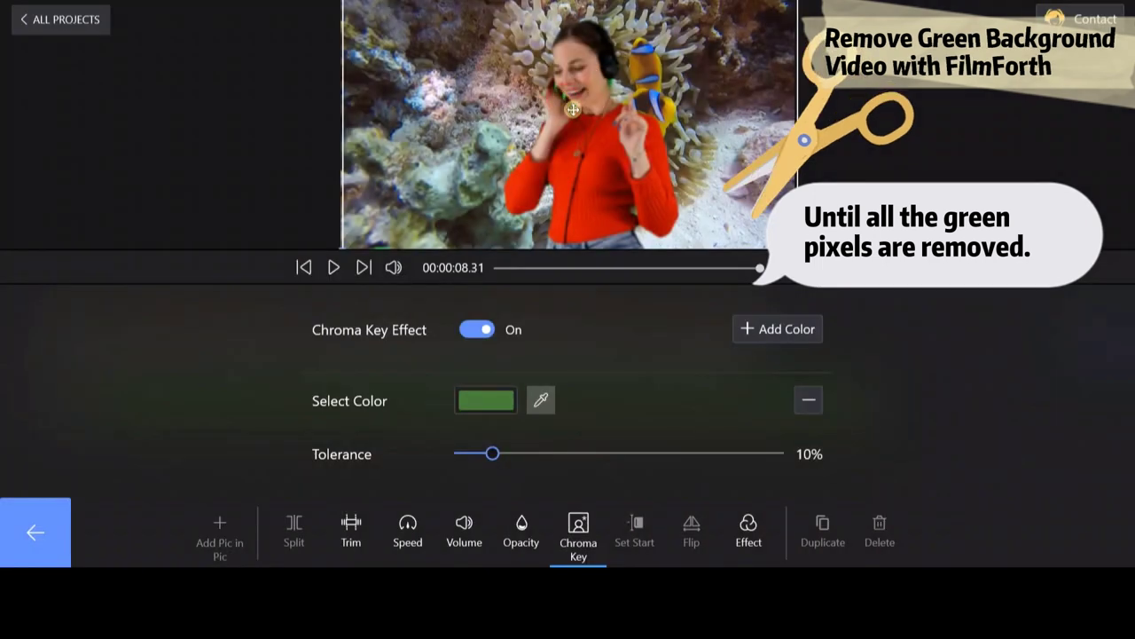
{"action": "left_click", "coordinate": [36, 532]}
{"action": "left_click_drag", "start_coordinate": [867, 404], "coordinate": [367, 400]}
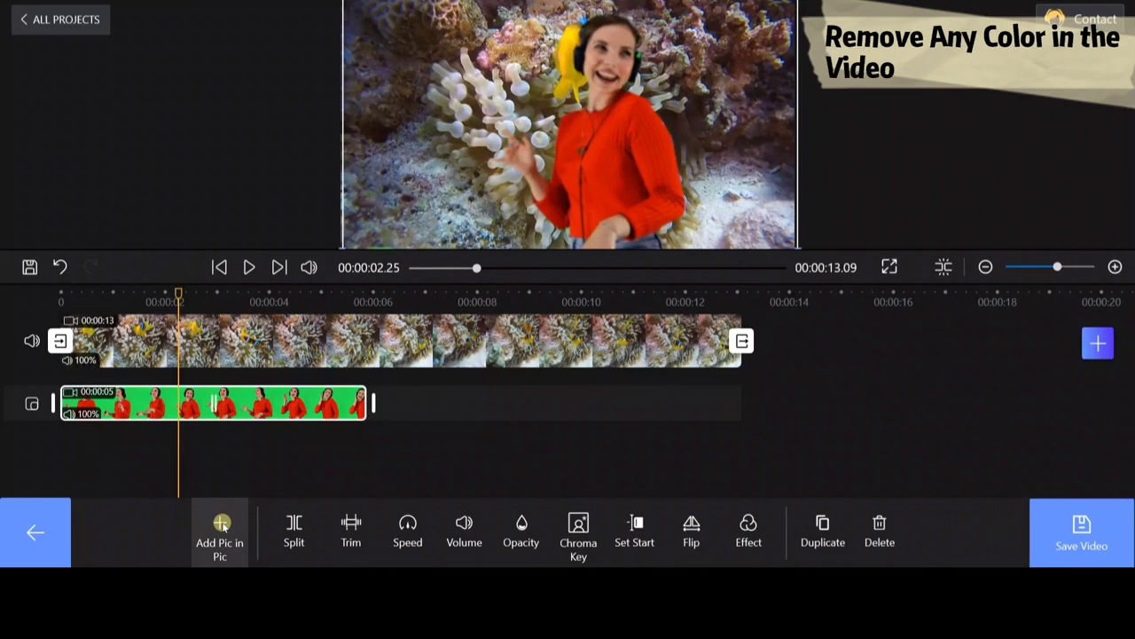
Add the green-screen monitor overlay, trim it to about 4 seconds and enlarge it to fill the frame
{"action": "left_click", "coordinate": [222, 525]}
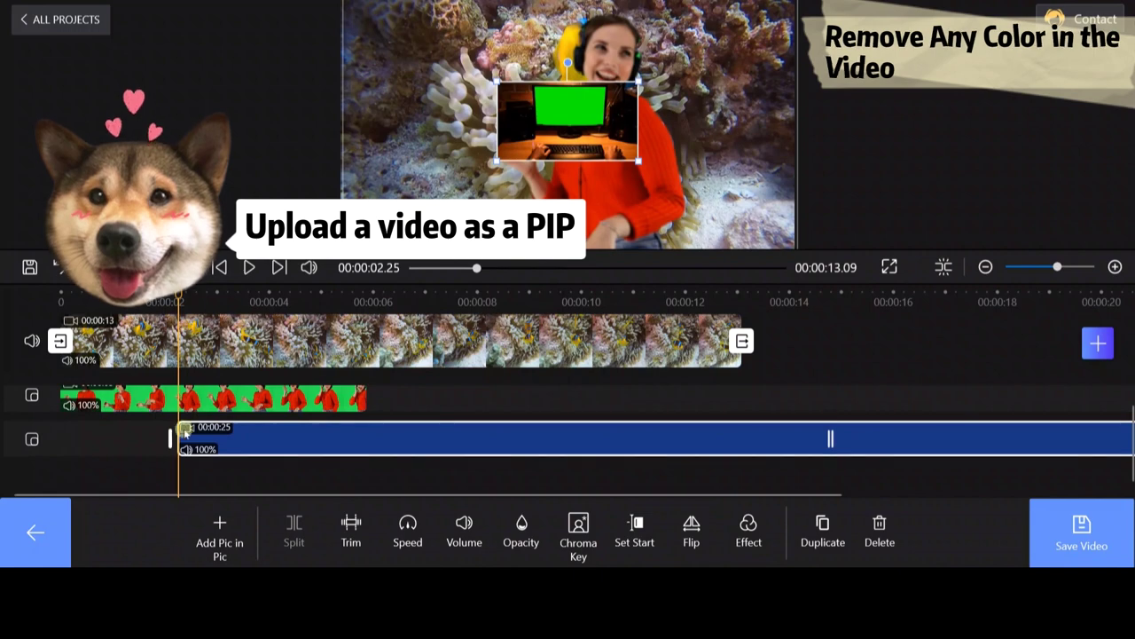
{"action": "left_click_drag", "start_coordinate": [332, 441], "coordinate": [362, 438]}
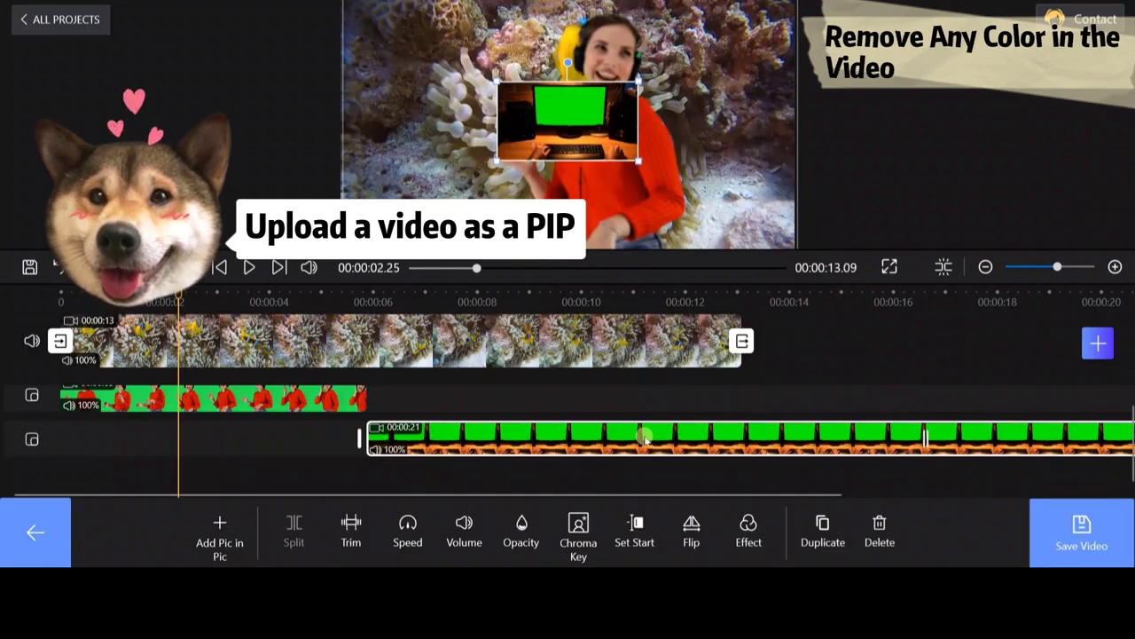
{"action": "scroll", "coordinate": [644, 436], "scroll_direction": "right", "scroll_amount": 5}
{"action": "left_click_drag", "start_coordinate": [1108, 435], "coordinate": [588, 438]}
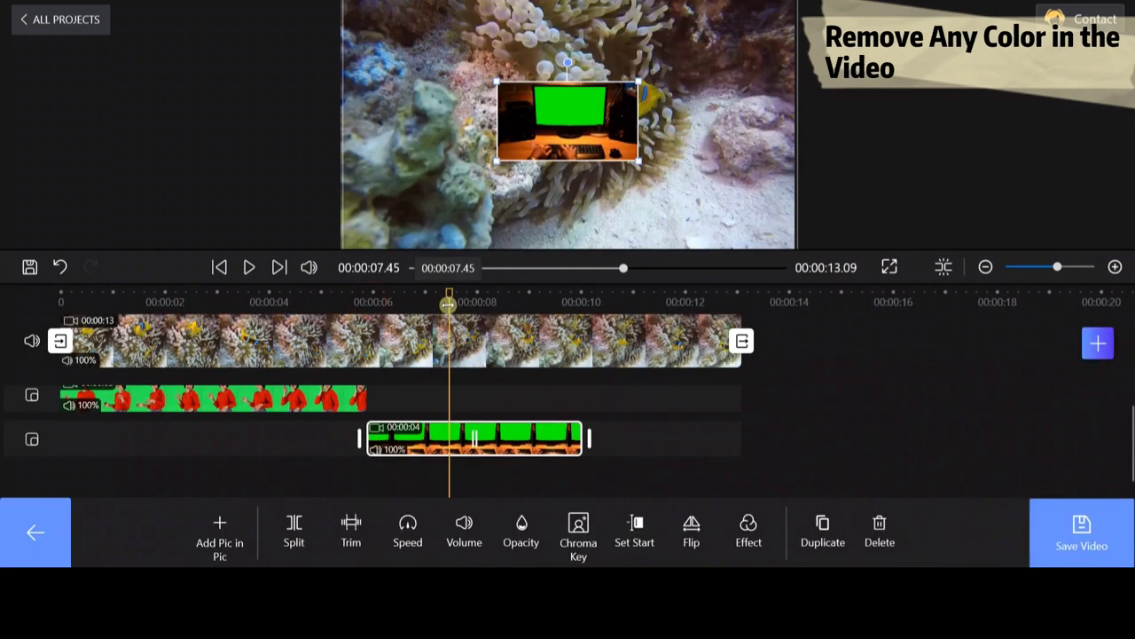
{"action": "left_click_drag", "start_coordinate": [641, 166], "coordinate": [800, 250]}
{"action": "left_click_drag", "start_coordinate": [499, 80], "coordinate": [341, 2]}
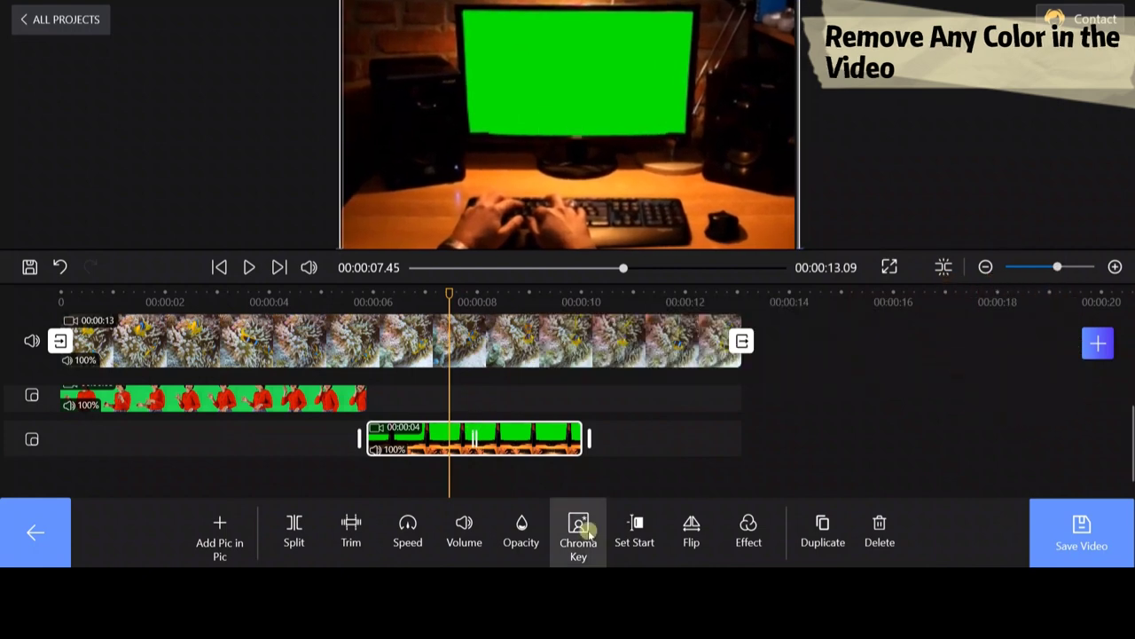
Chroma-key the monitor's green backdrop at 78% tolerance
{"action": "left_click", "coordinate": [579, 530]}
{"action": "left_click", "coordinate": [477, 329]}
{"action": "left_click", "coordinate": [539, 384]}
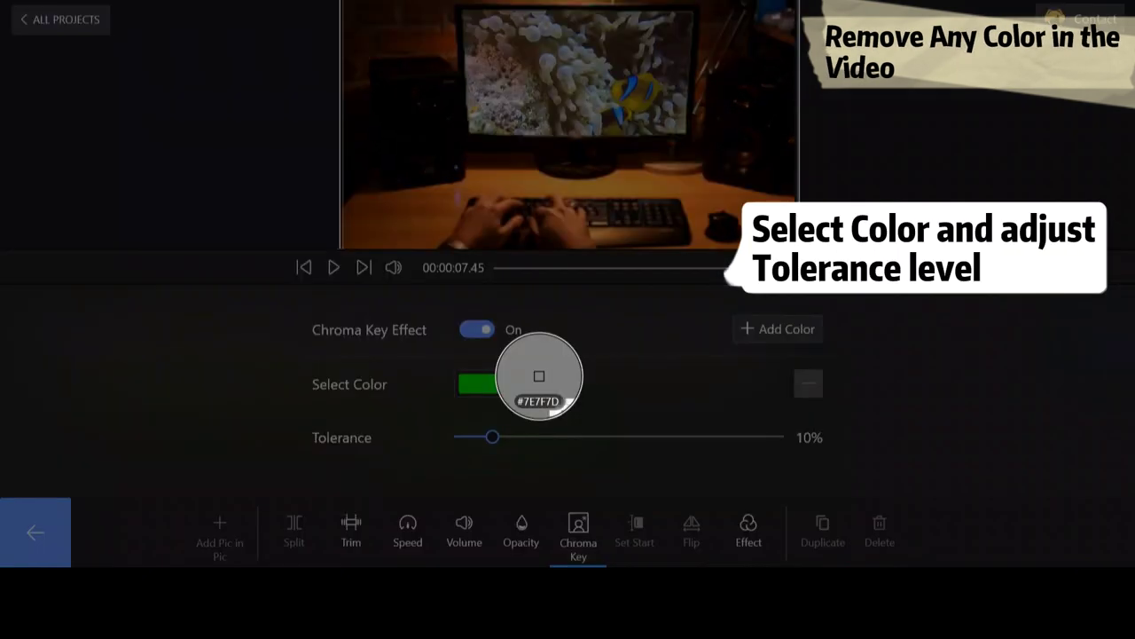
{"action": "left_click_drag", "start_coordinate": [492, 436], "coordinate": [716, 436]}
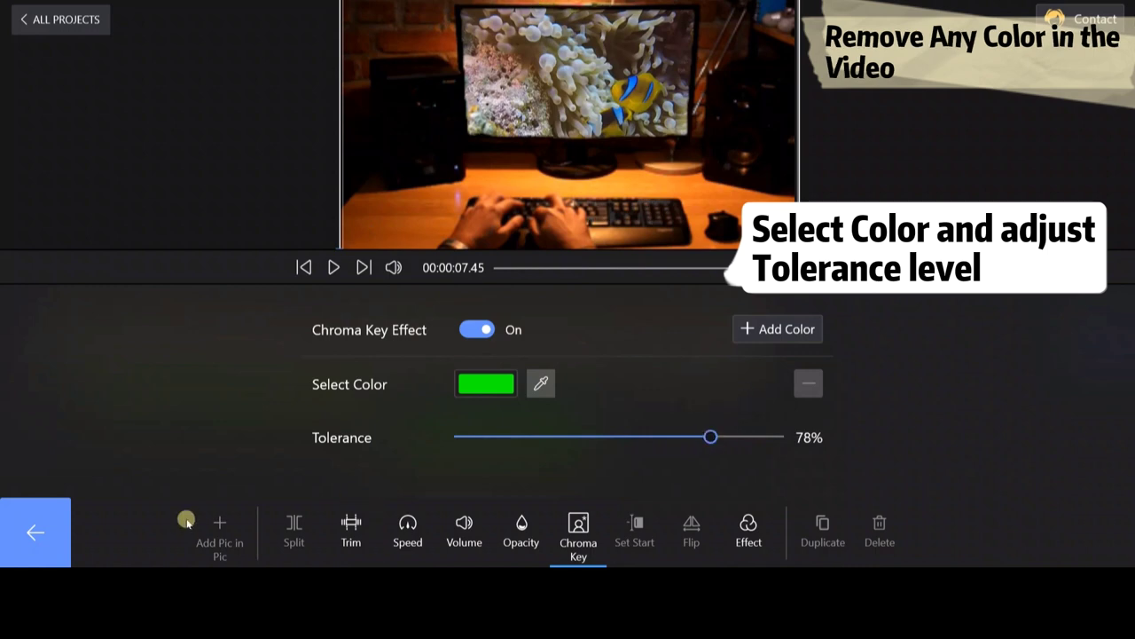
{"action": "left_click", "coordinate": [35, 531]}
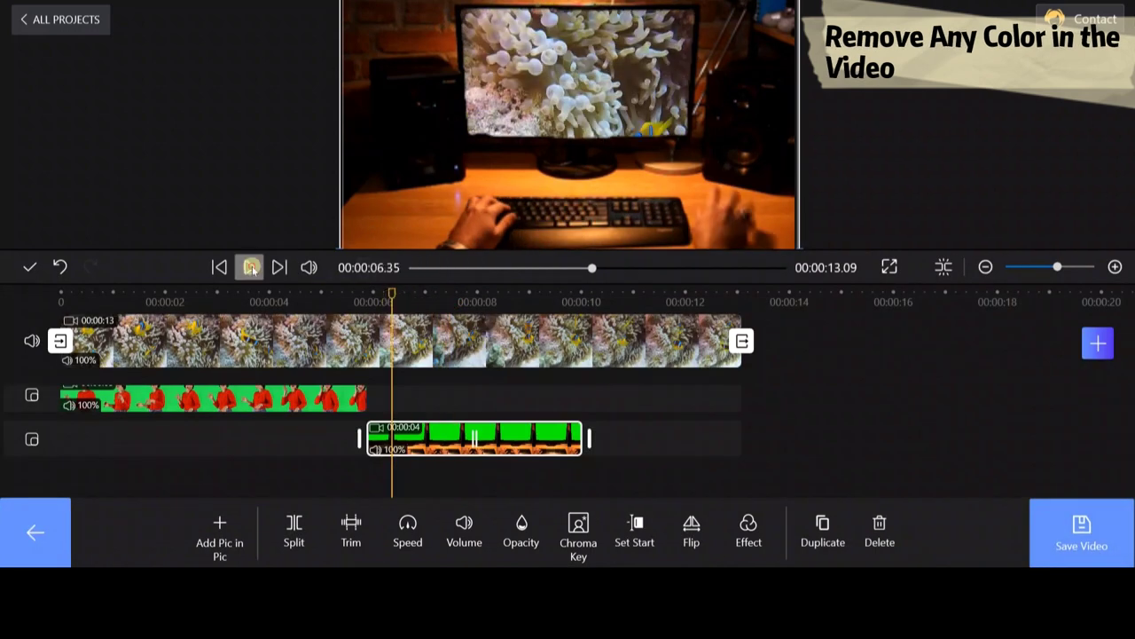
Preview the keyed result and trim the magenta clip to 3 seconds
{"action": "left_click", "coordinate": [251, 267]}
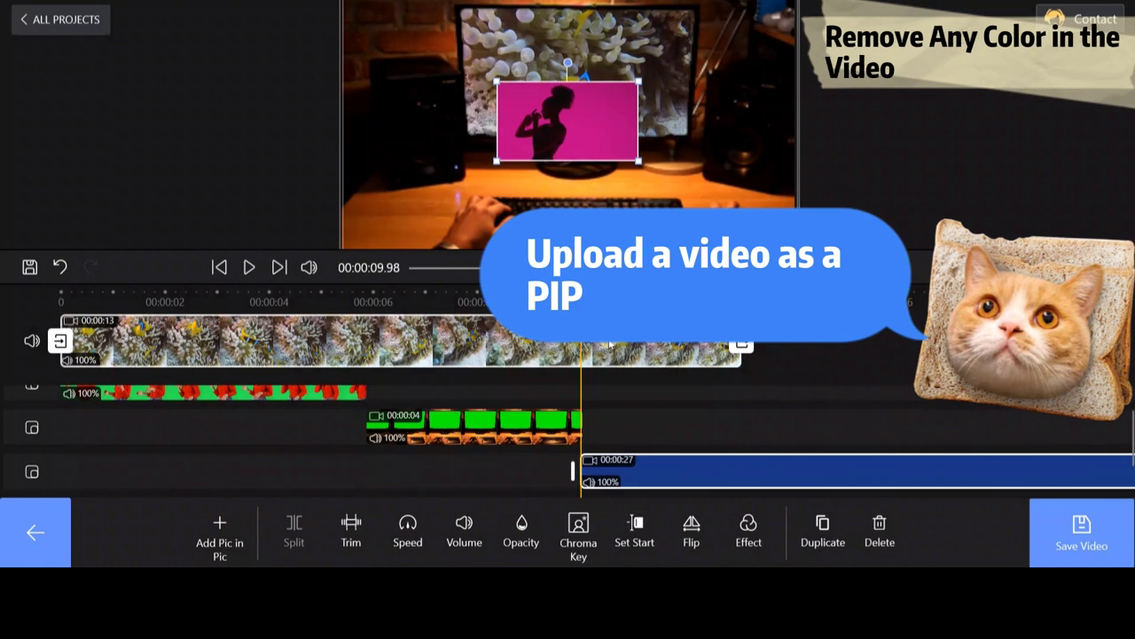
{"action": "scroll", "coordinate": [814, 426], "scroll_direction": "right", "scroll_amount": 10}
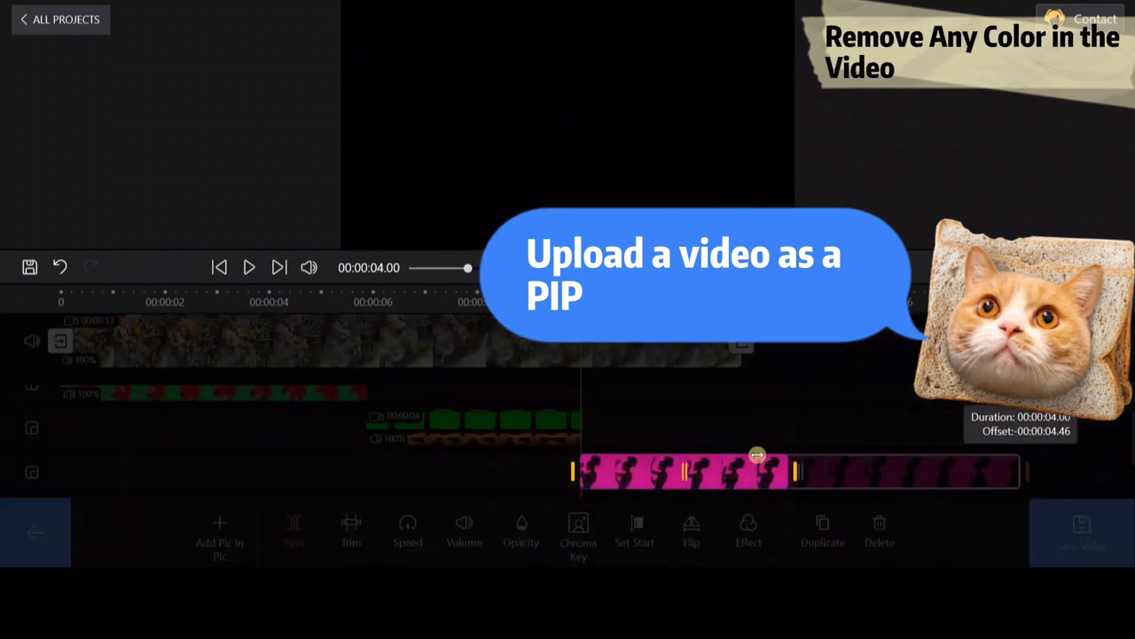
{"action": "left_click_drag", "start_coordinate": [755, 459], "coordinate": [751, 456]}
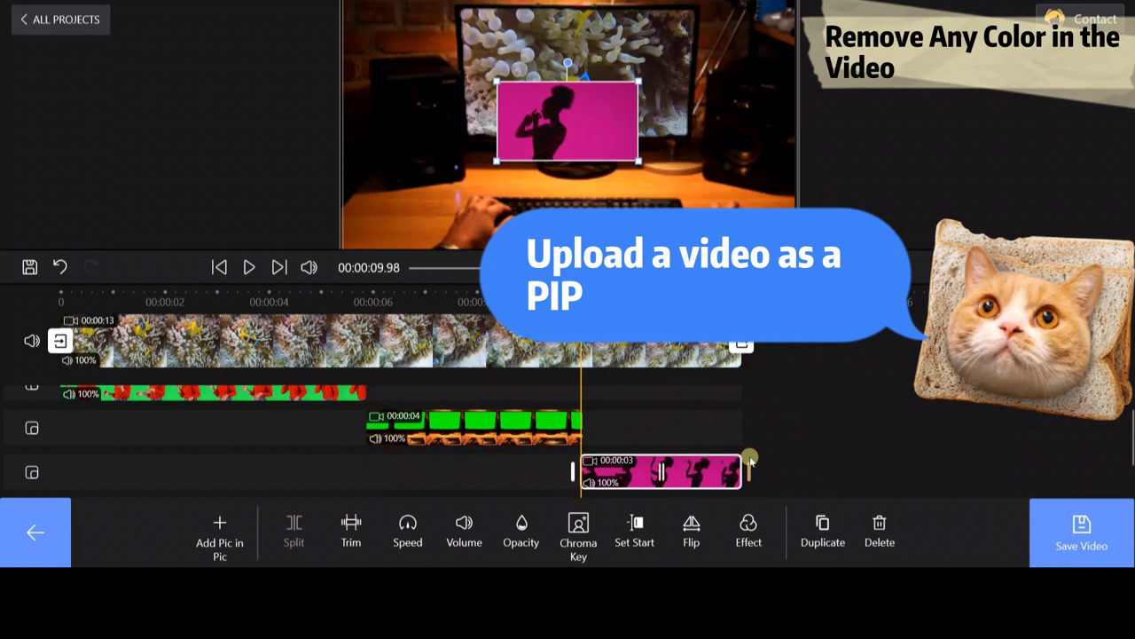
Key out the magenta background using two sampled magenta key colours
{"action": "left_click", "coordinate": [578, 525]}
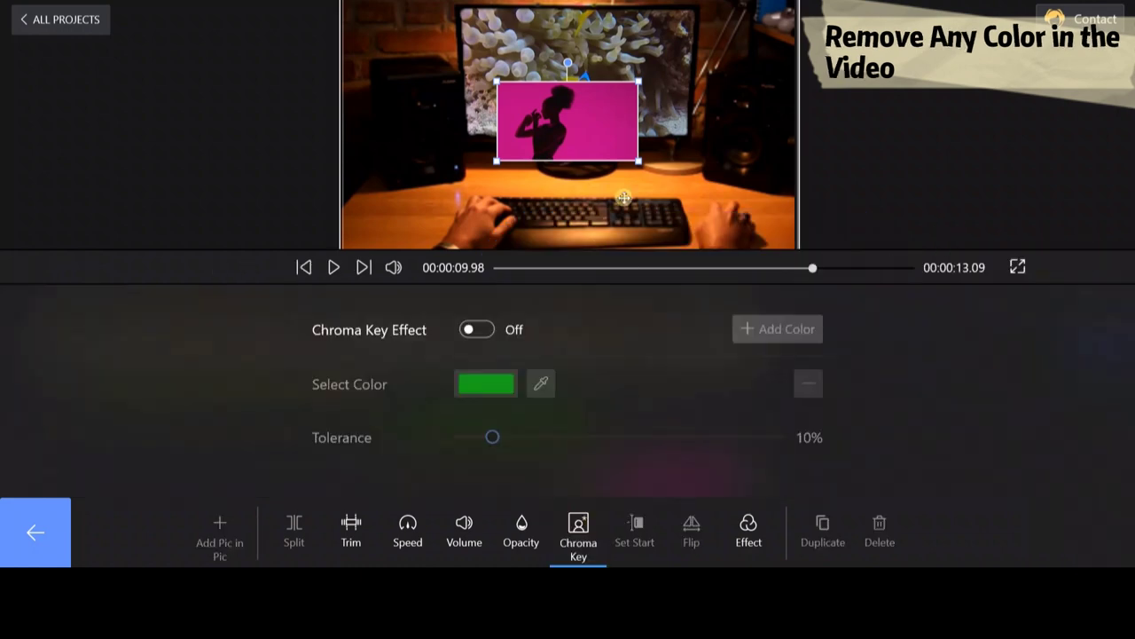
{"action": "left_click", "coordinate": [476, 329]}
{"action": "left_click", "coordinate": [540, 382]}
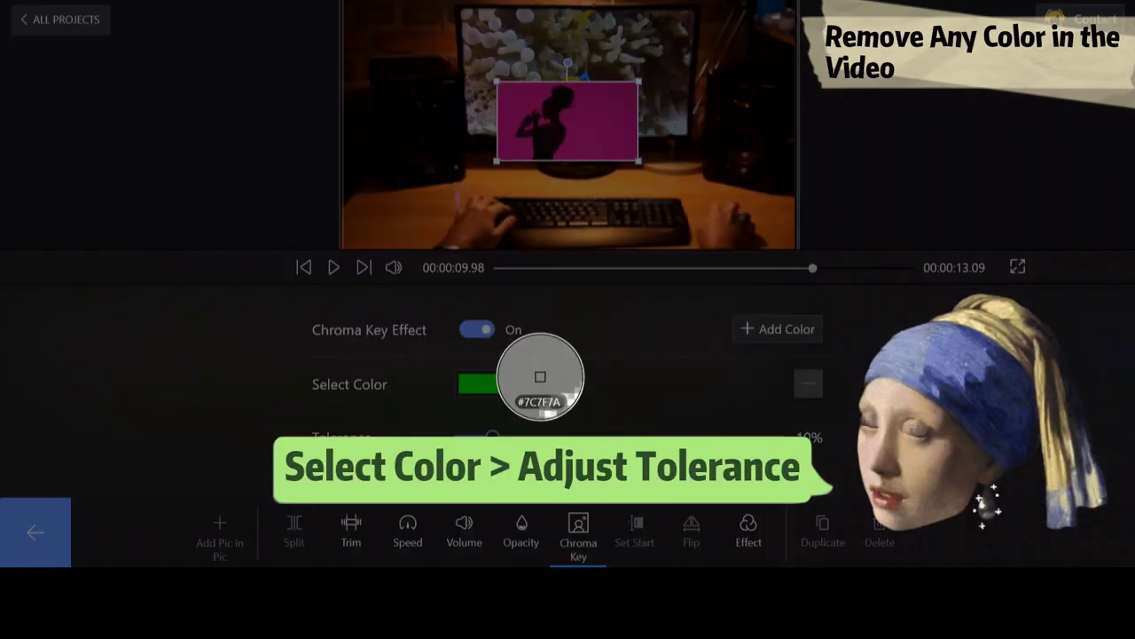
{"action": "left_click", "coordinate": [523, 99]}
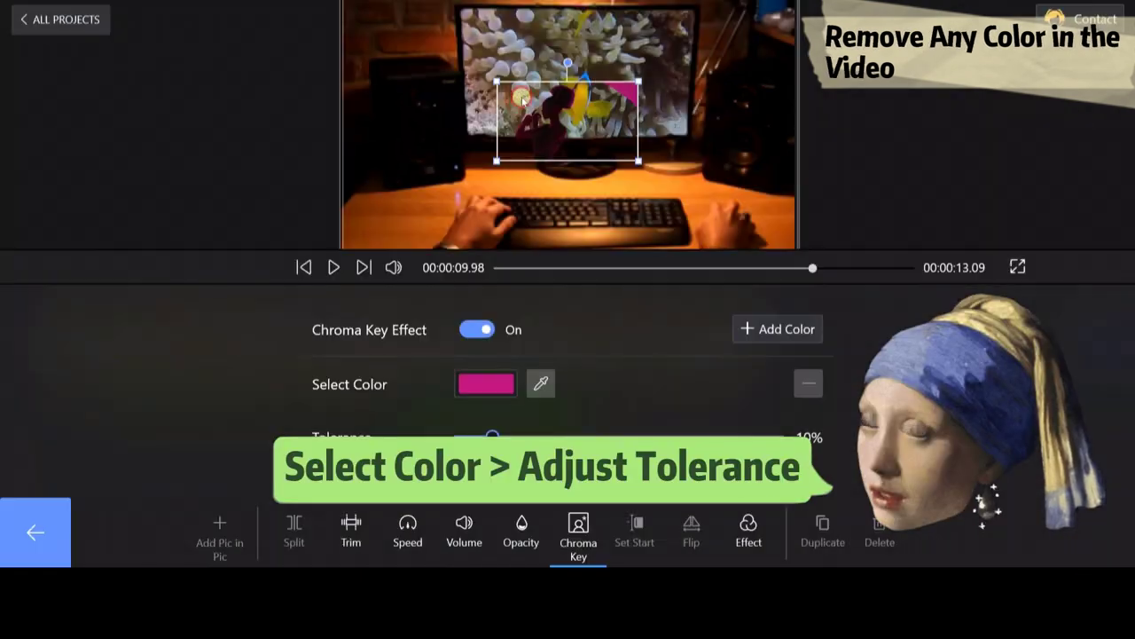
{"action": "left_click", "coordinate": [785, 329]}
{"action": "left_click", "coordinate": [540, 399]}
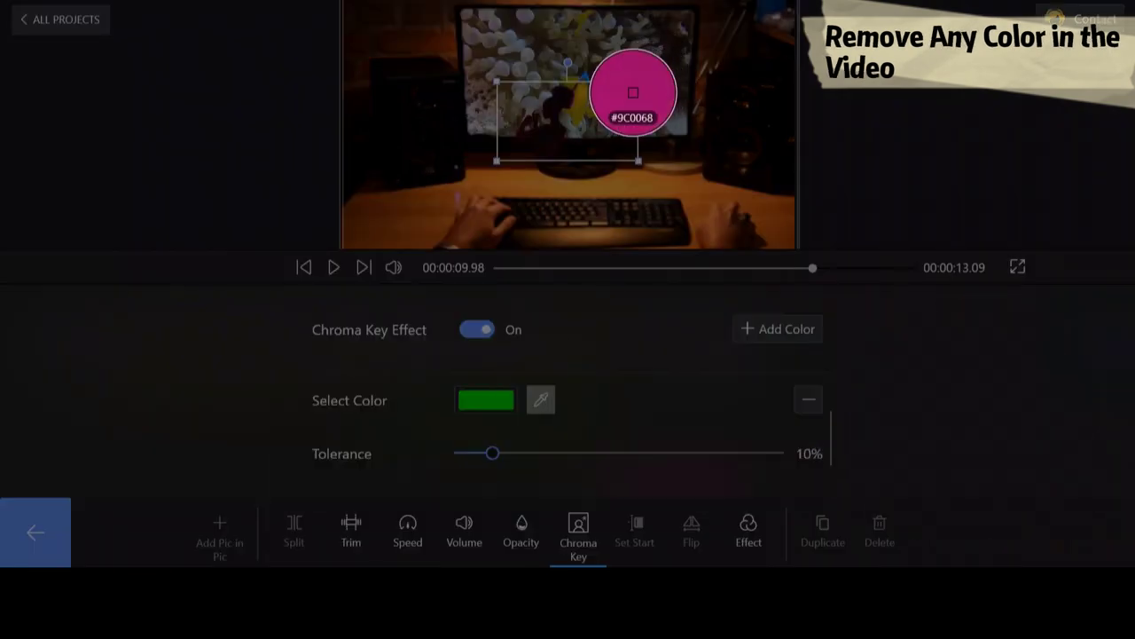
{"action": "left_click", "coordinate": [629, 88]}
{"action": "left_click", "coordinate": [34, 537]}
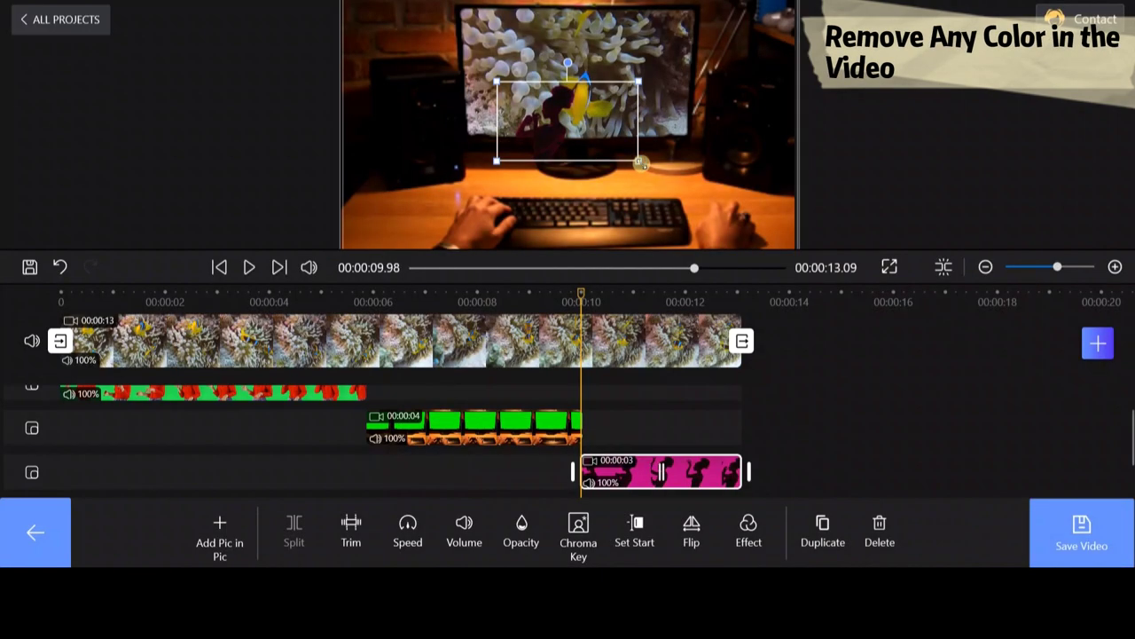
Enlarge the silhouette overlay over the preview, shift it left and play the composite
{"action": "left_click_drag", "start_coordinate": [640, 163], "coordinate": [792, 254]}
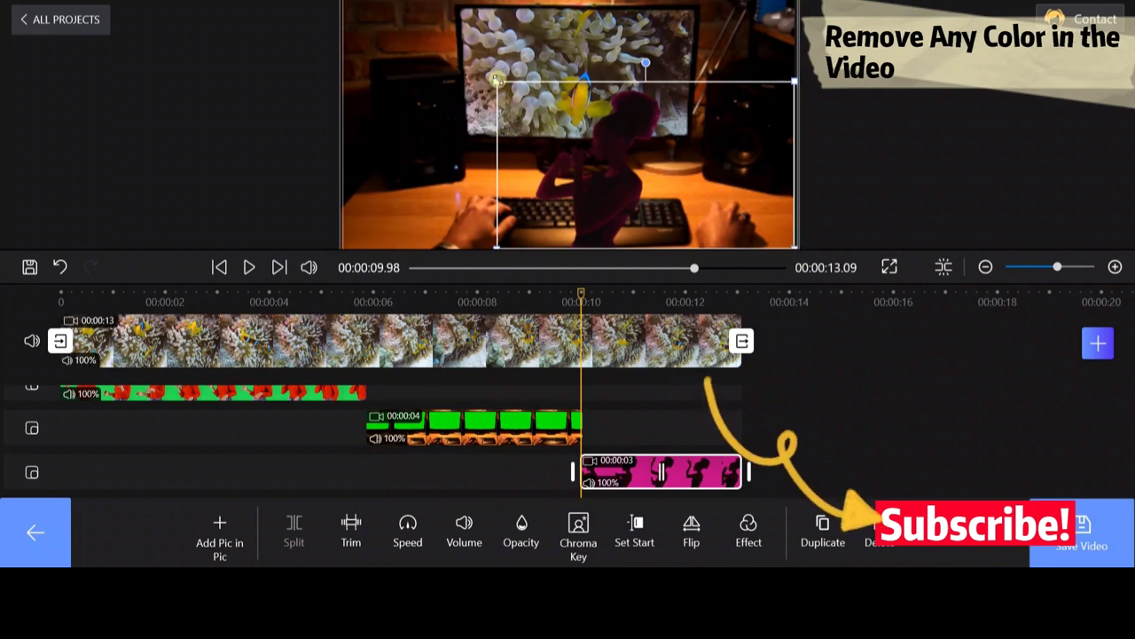
{"action": "left_click_drag", "start_coordinate": [497, 80], "coordinate": [338, 2]}
{"action": "key", "text": "space"}
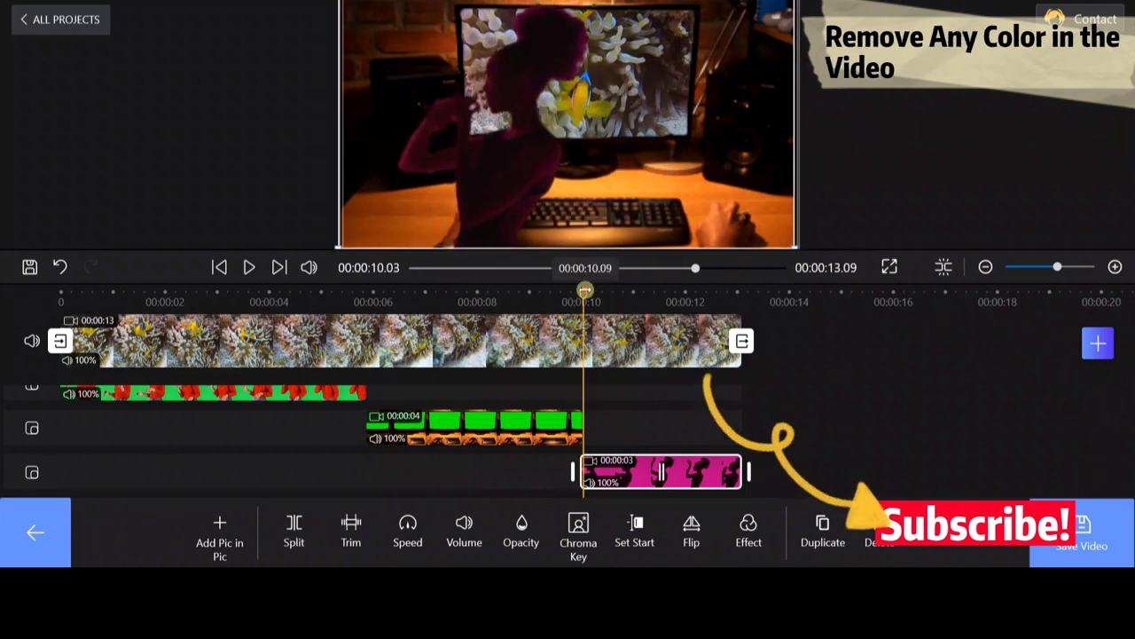
{"action": "left_click", "coordinate": [638, 399]}
{"action": "left_click_drag", "start_coordinate": [630, 178], "coordinate": [464, 197]}
{"action": "key", "text": "space"}
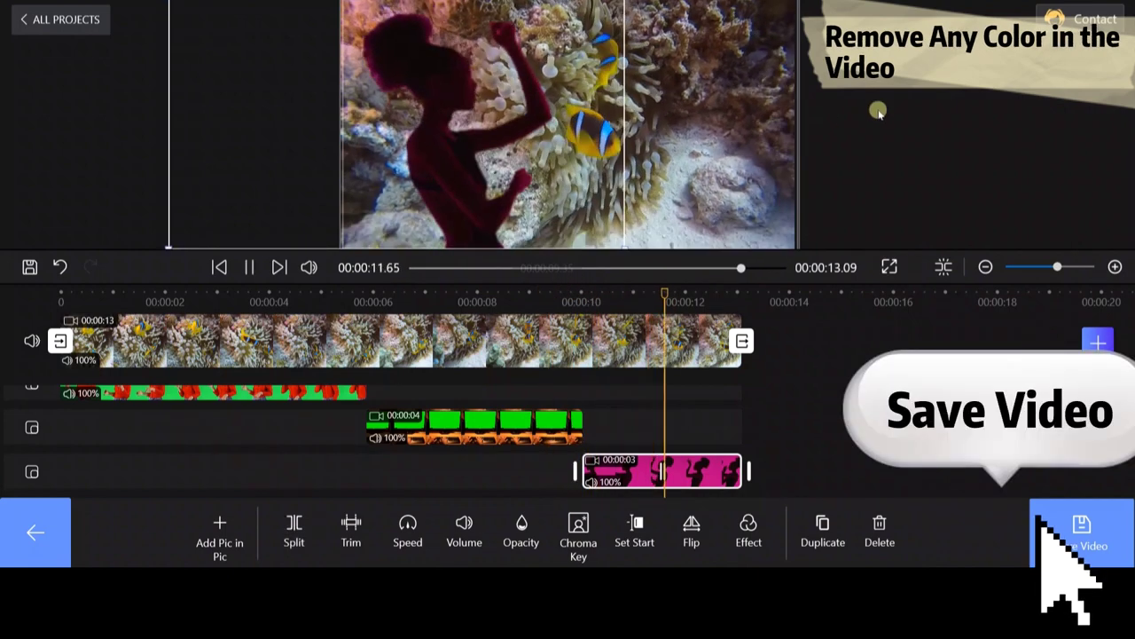
Export the coral composite at 1080P (1920x1080), 30 fps
{"action": "left_click", "coordinate": [1060, 532]}
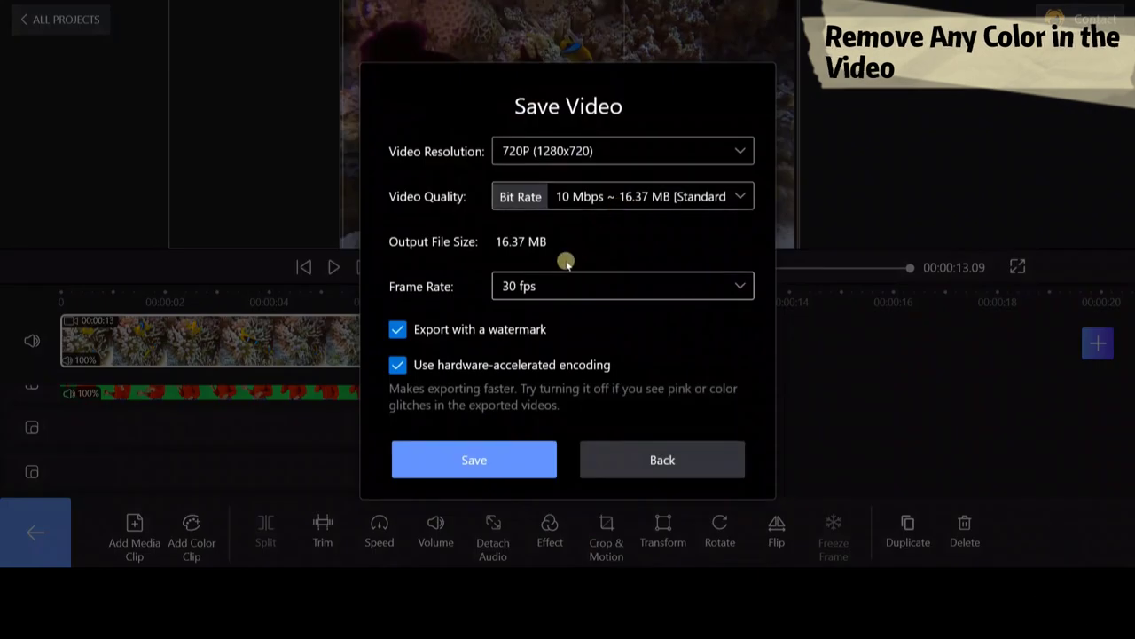
{"action": "left_click", "coordinate": [547, 151]}
{"action": "left_click", "coordinate": [555, 183]}
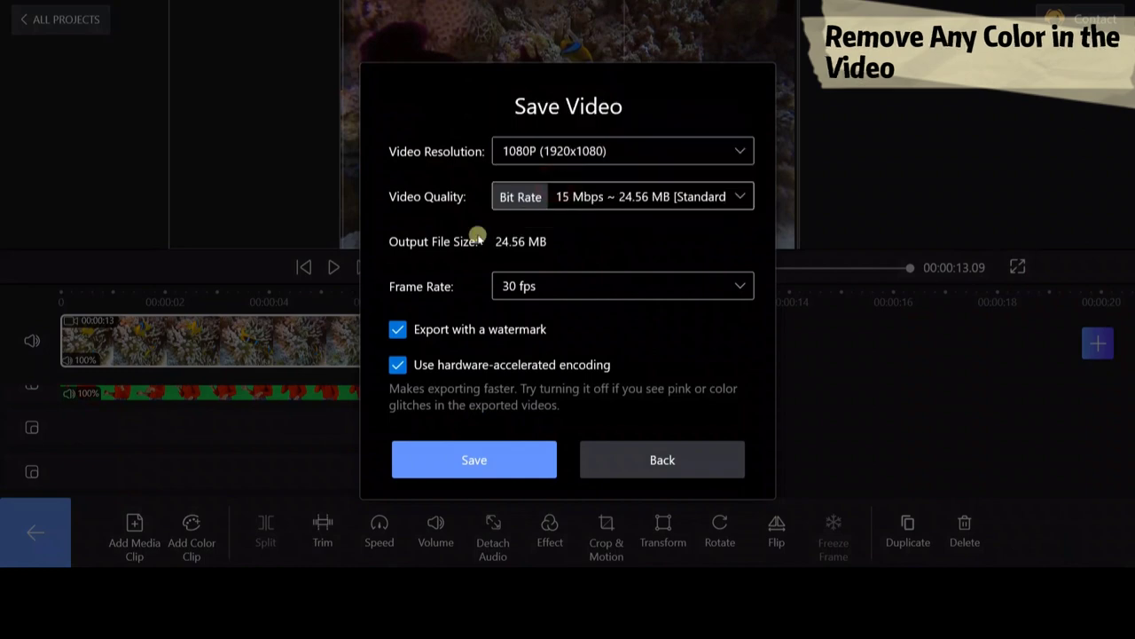
{"action": "left_click", "coordinate": [462, 454]}
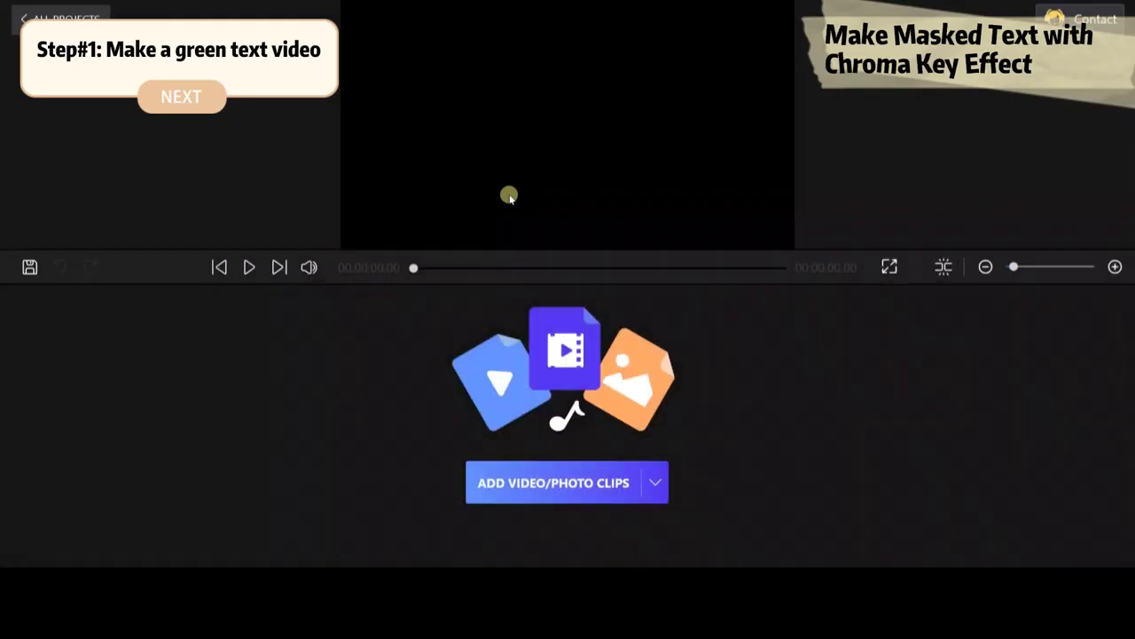
Add a 3-second solid black colour clip as the project background
{"action": "left_click", "coordinate": [656, 484]}
{"action": "left_click", "coordinate": [577, 525]}
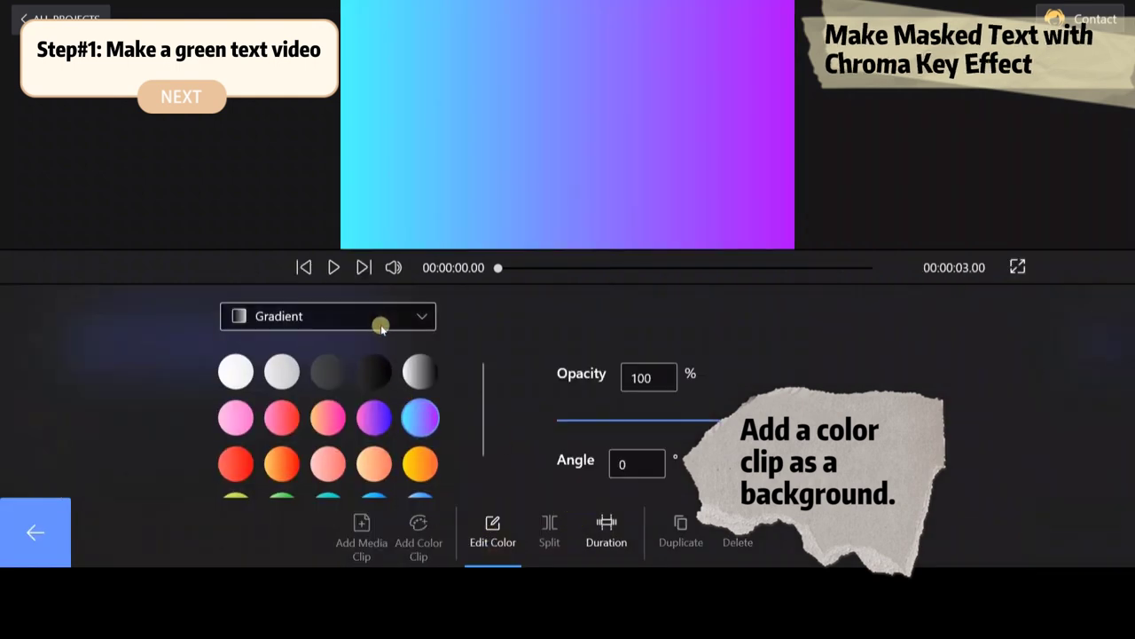
{"action": "left_click", "coordinate": [373, 316]}
{"action": "left_click", "coordinate": [325, 344]}
{"action": "left_click", "coordinate": [282, 371]}
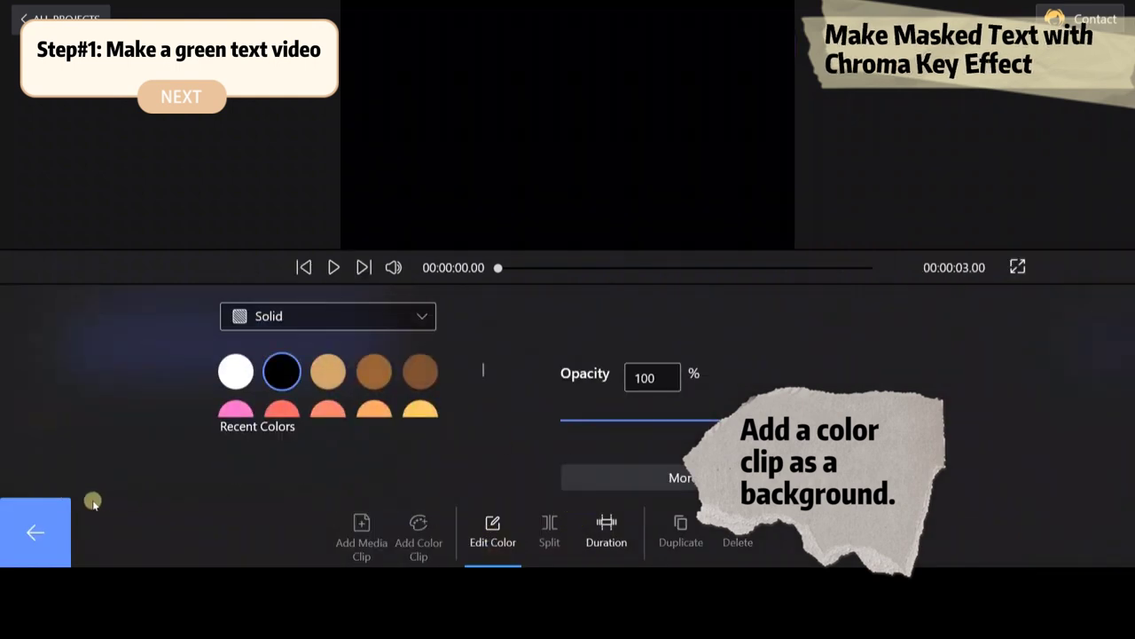
{"action": "left_click", "coordinate": [54, 526]}
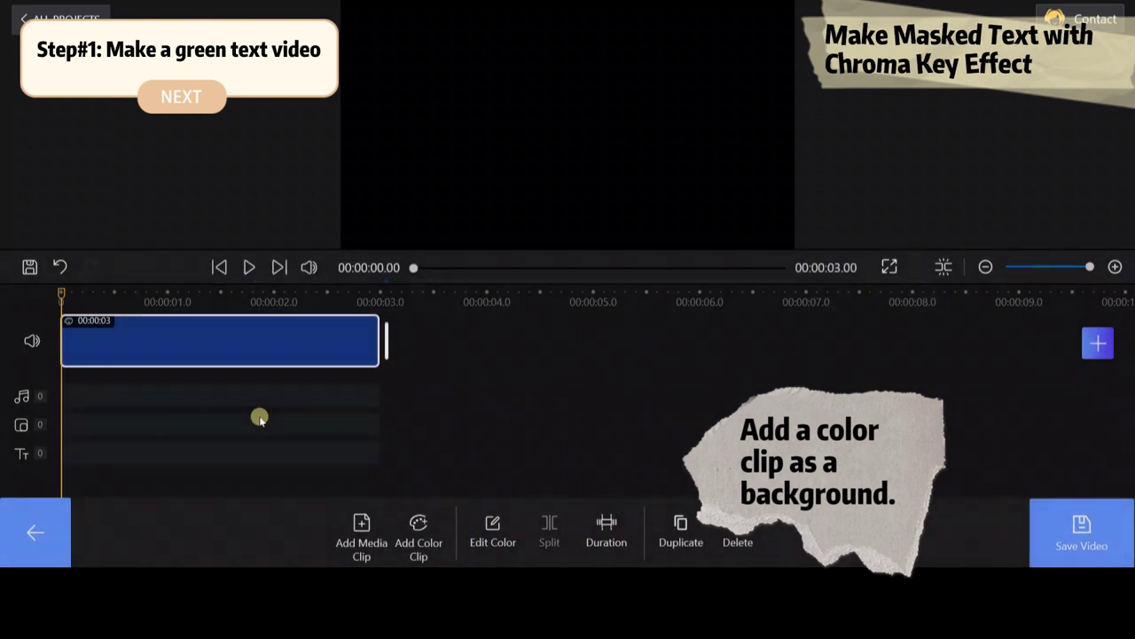
{"action": "left_click", "coordinate": [37, 529]}
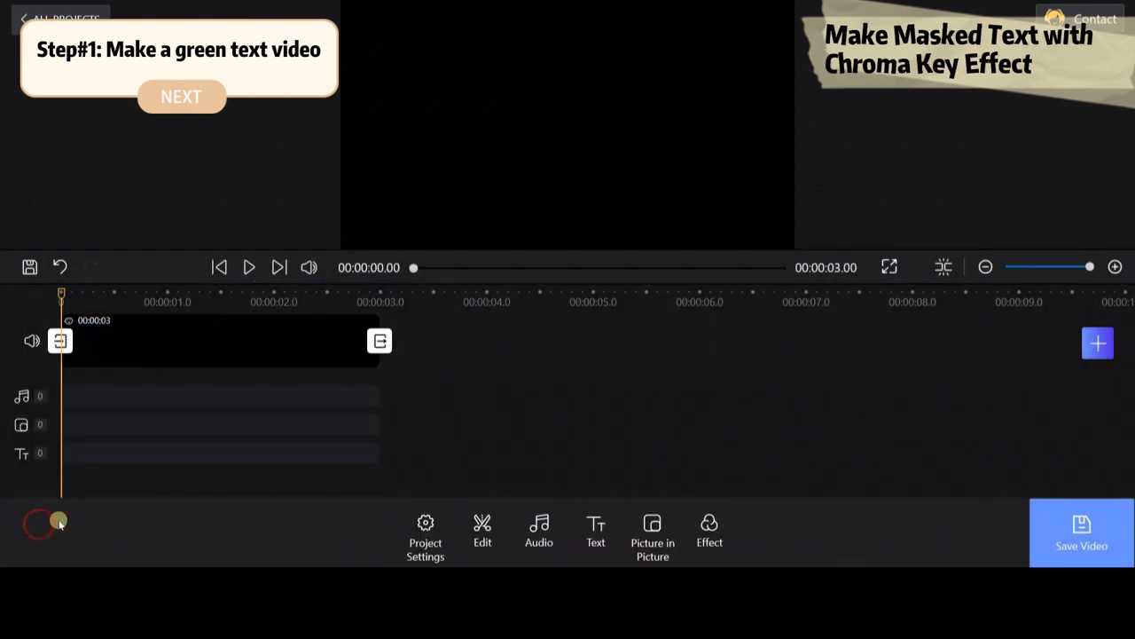
Add a bold 'I Like' text clip enlarged to size 304.95
{"action": "left_click", "coordinate": [600, 530]}
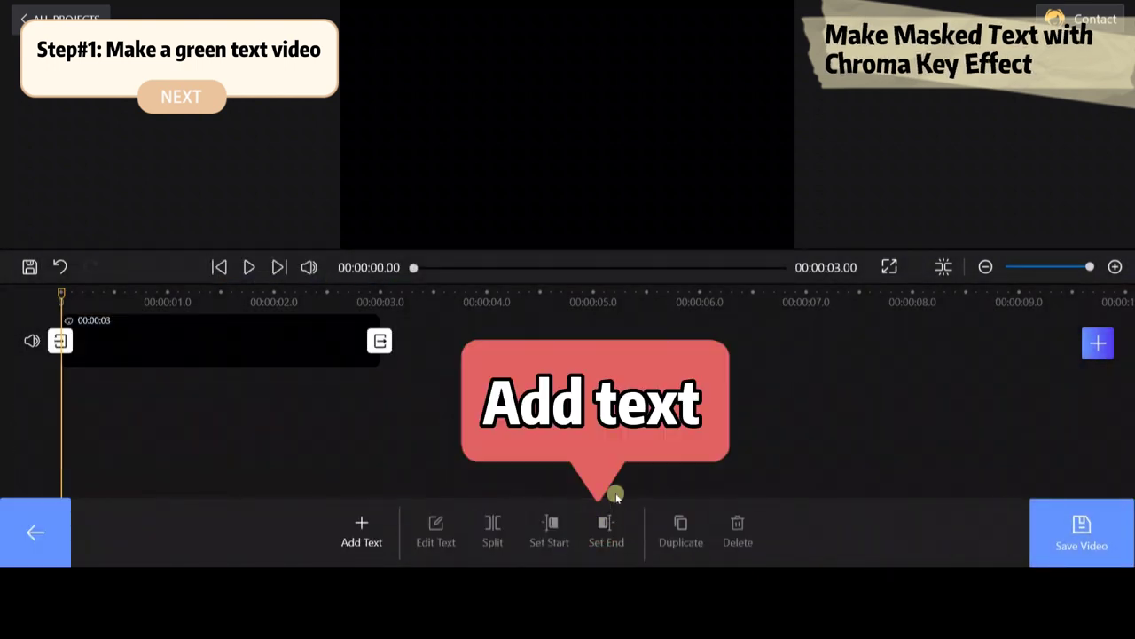
{"action": "left_click", "coordinate": [358, 533]}
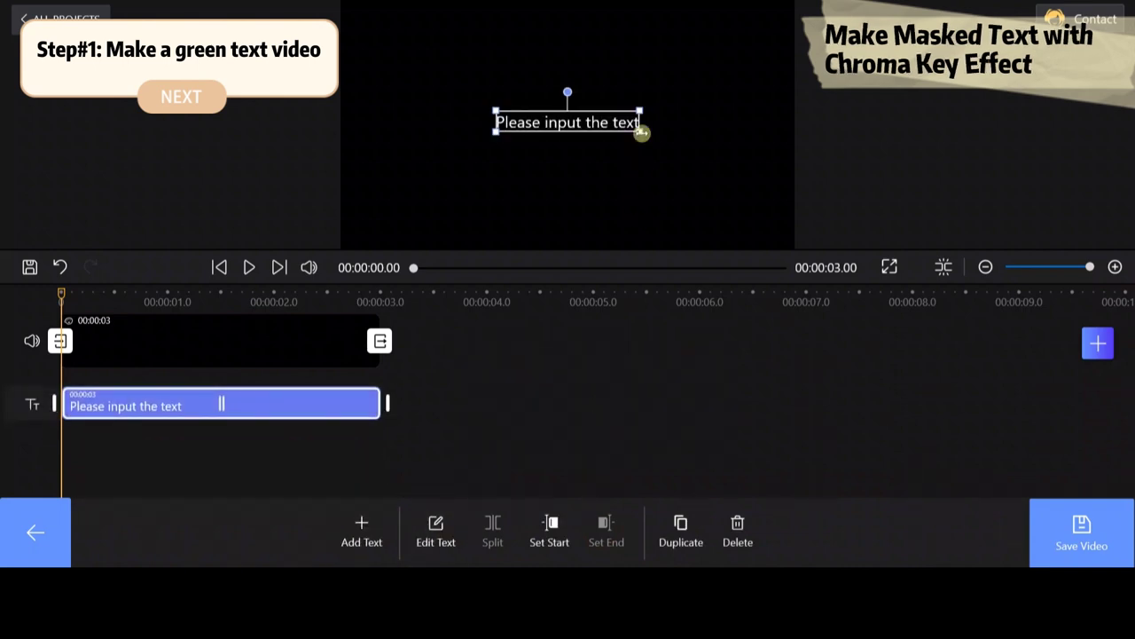
{"action": "left_click", "coordinate": [436, 532]}
{"action": "left_click", "coordinate": [429, 307]}
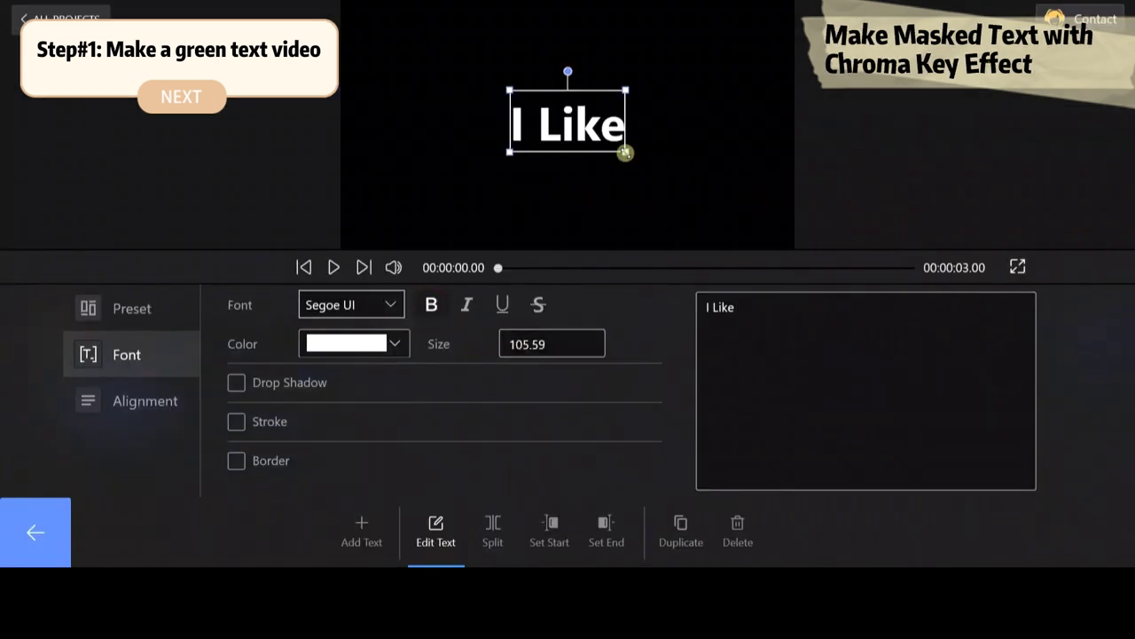
{"action": "left_click_drag", "start_coordinate": [626, 153], "coordinate": [743, 217]}
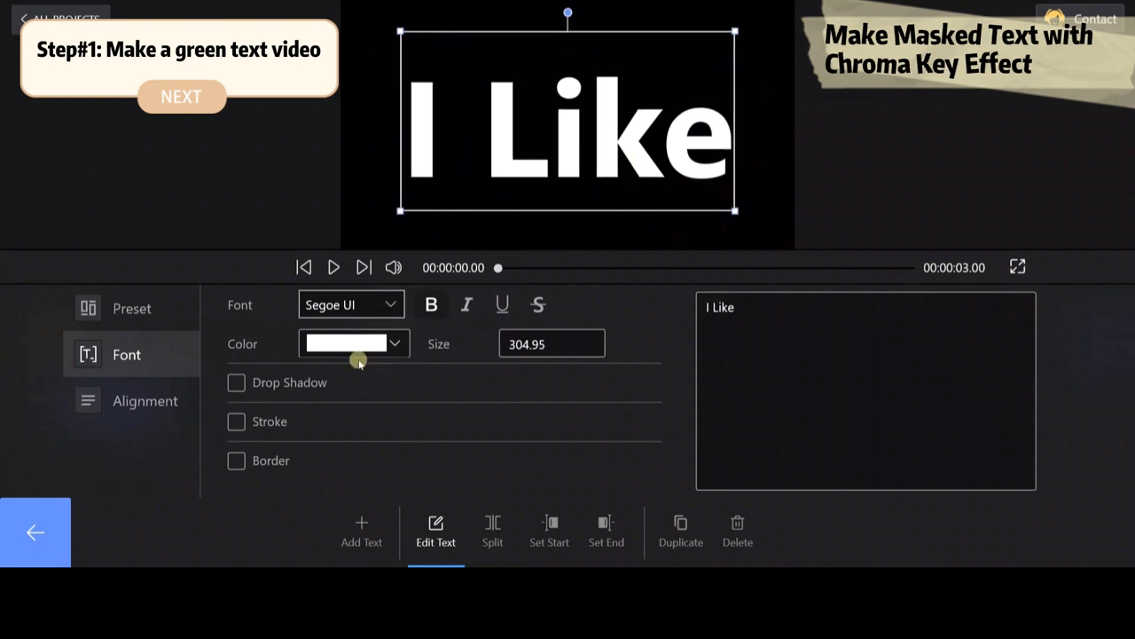
Colour the 'I Like' text bright green and duplicate the text clip
{"action": "left_click", "coordinate": [359, 358]}
{"action": "left_click", "coordinate": [581, 493]}
{"action": "left_click_drag", "start_coordinate": [502, 150], "coordinate": [494, 147]}
{"action": "left_click", "coordinate": [44, 513]}
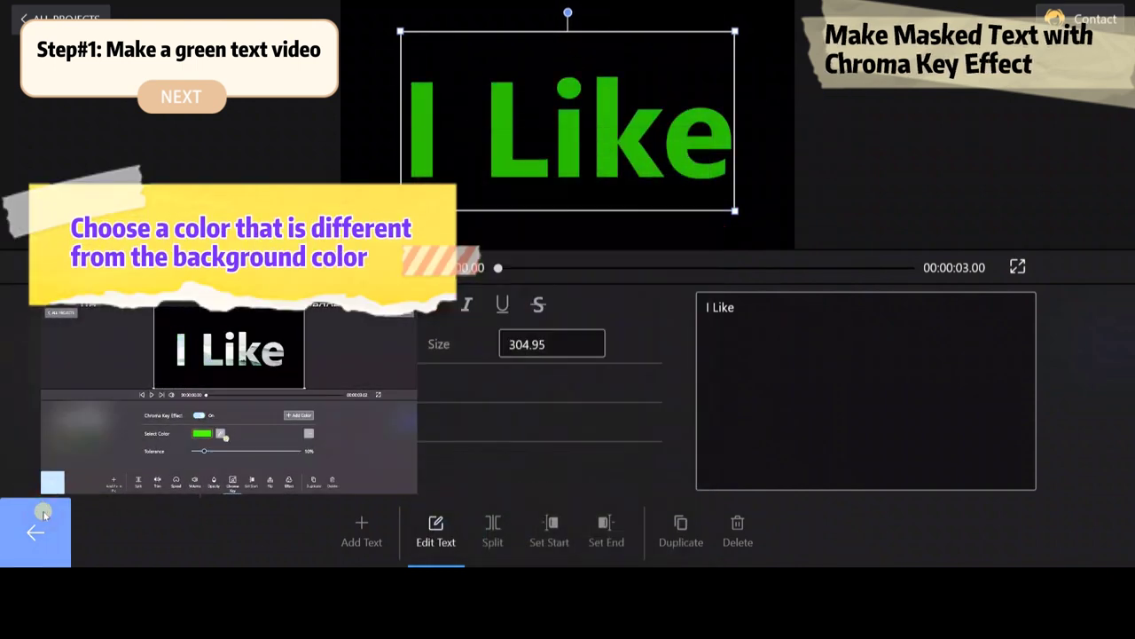
{"action": "left_click", "coordinate": [45, 512]}
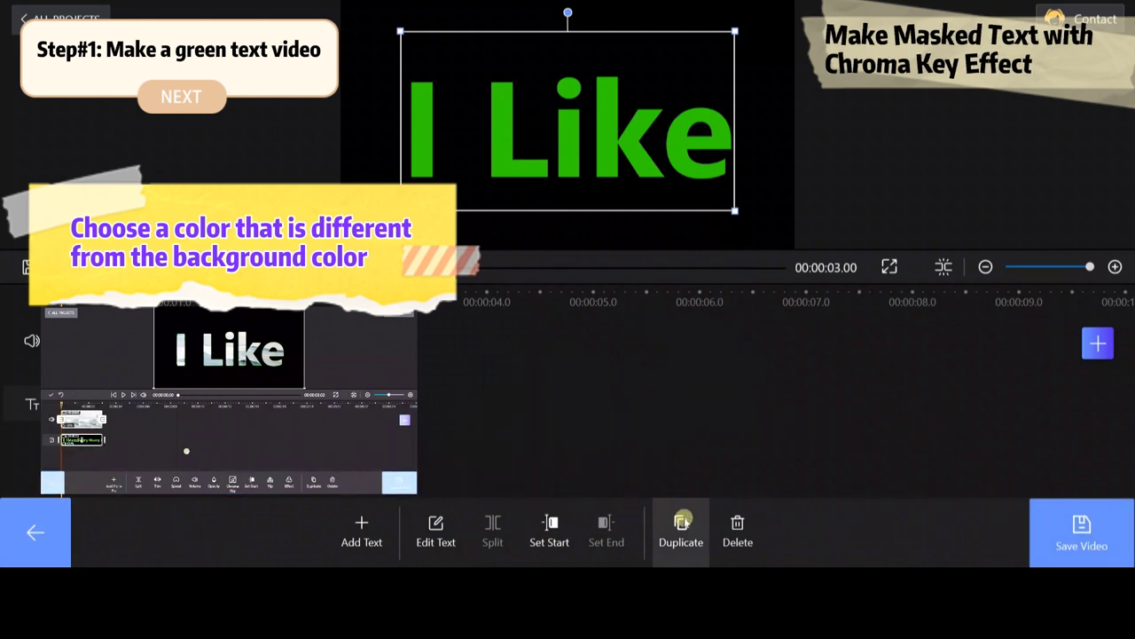
Move the copy to 0.94 s, retype it as 'FilmForth' and shrink it to fit
{"action": "left_click_drag", "start_coordinate": [127, 446], "coordinate": [221, 452]}
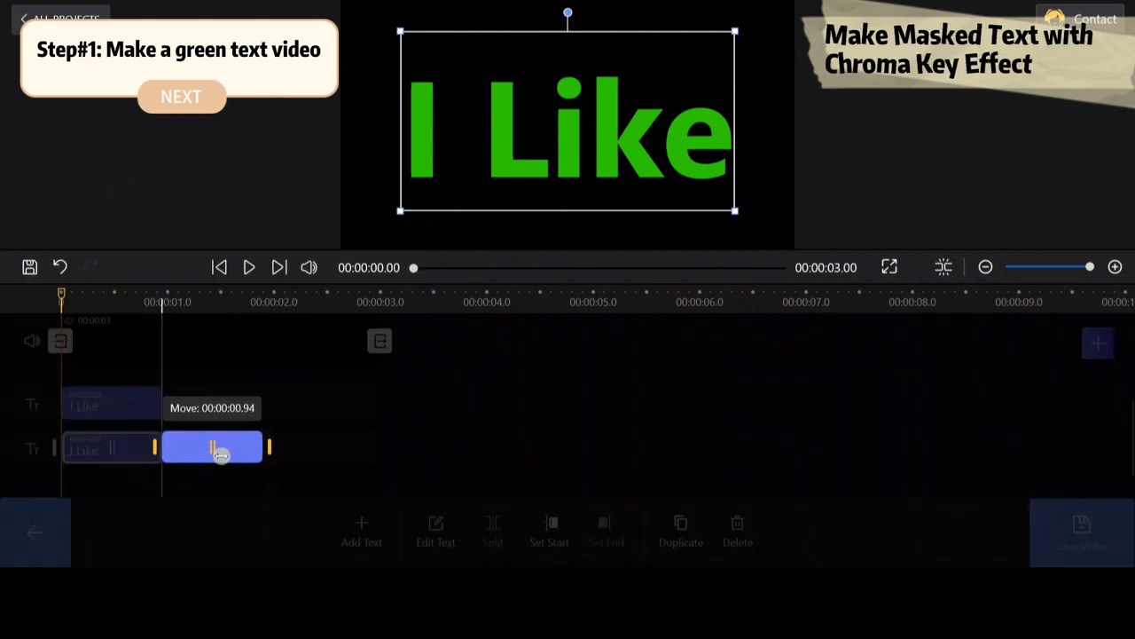
{"action": "left_click", "coordinate": [435, 523]}
{"action": "left_click_drag", "start_coordinate": [730, 310], "coordinate": [699, 303]}
{"action": "type", "text": "F"}
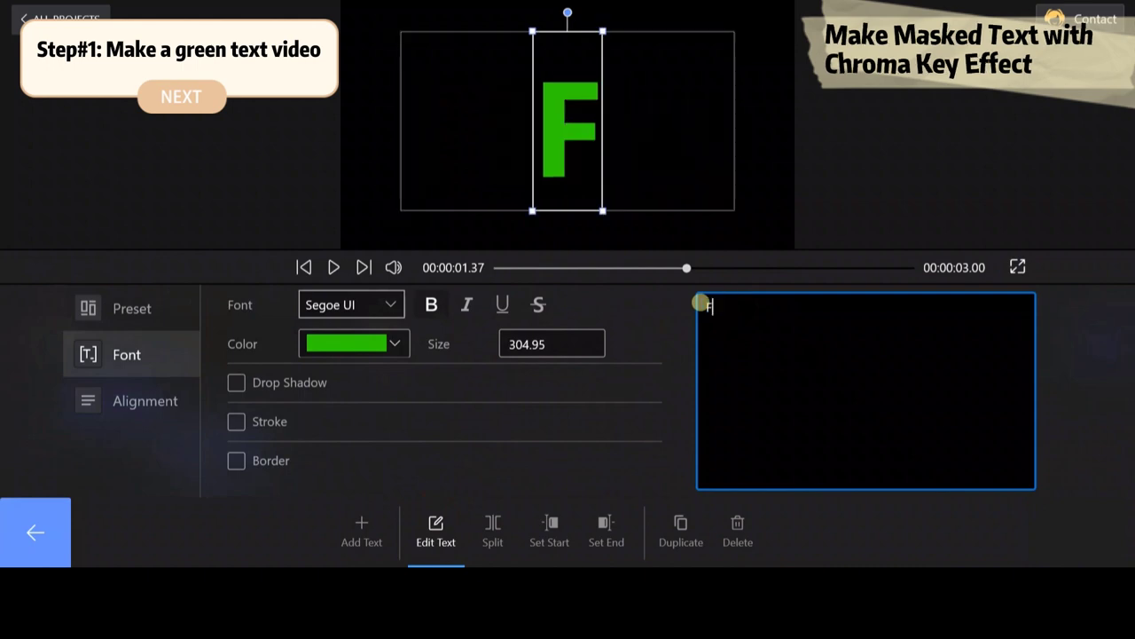
{"action": "type", "text": "ilmForth"}
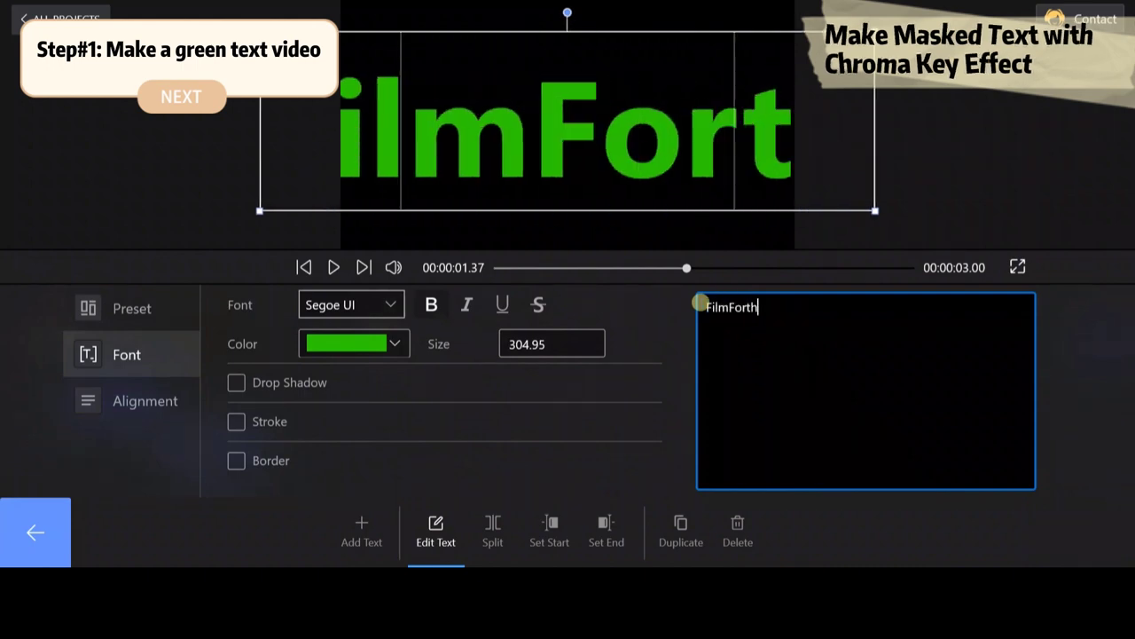
{"action": "left_click_drag", "start_coordinate": [876, 212], "coordinate": [710, 143]}
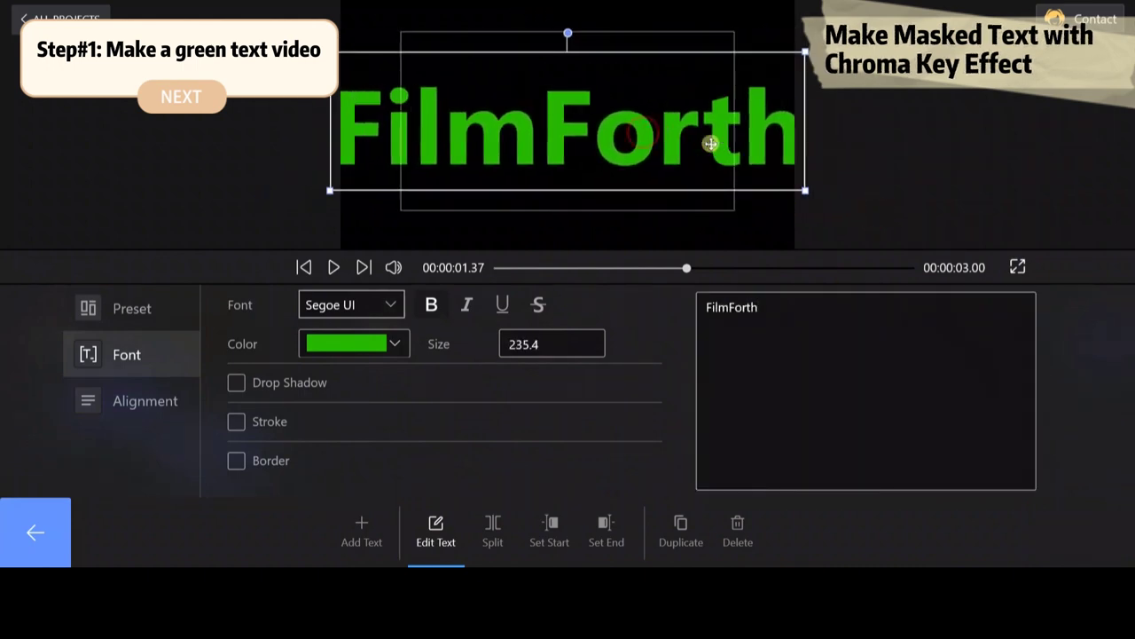
{"action": "left_click", "coordinate": [36, 536]}
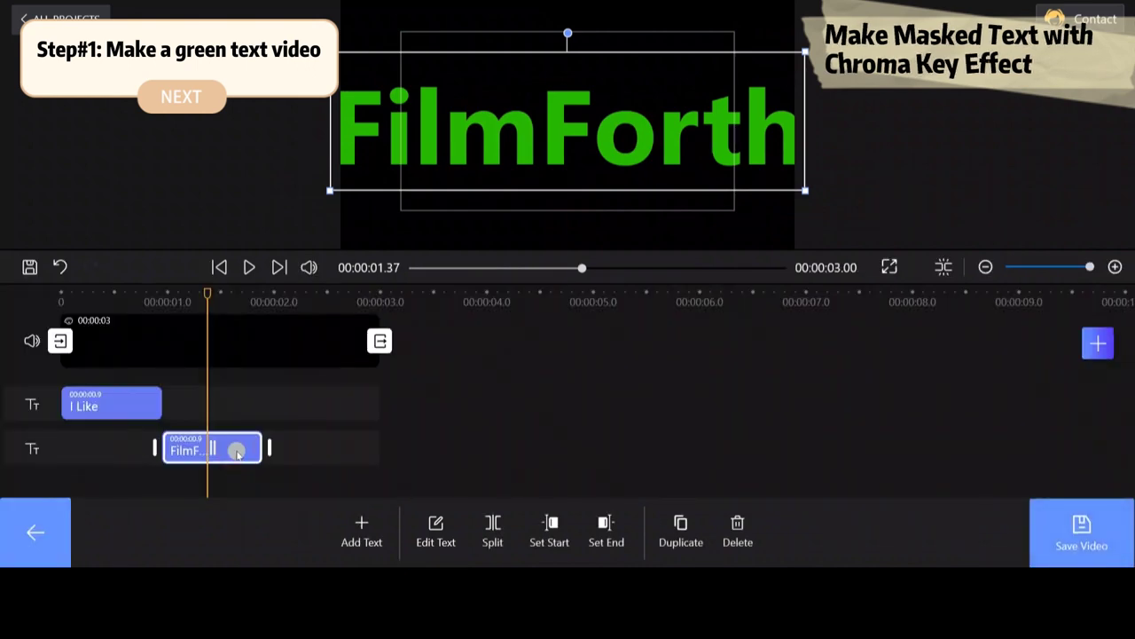
Place the last copy after FilmForth and retype it as 'Very Much !'
{"action": "left_click_drag", "start_coordinate": [222, 470], "coordinate": [383, 470]}
{"action": "left_click", "coordinate": [435, 532]}
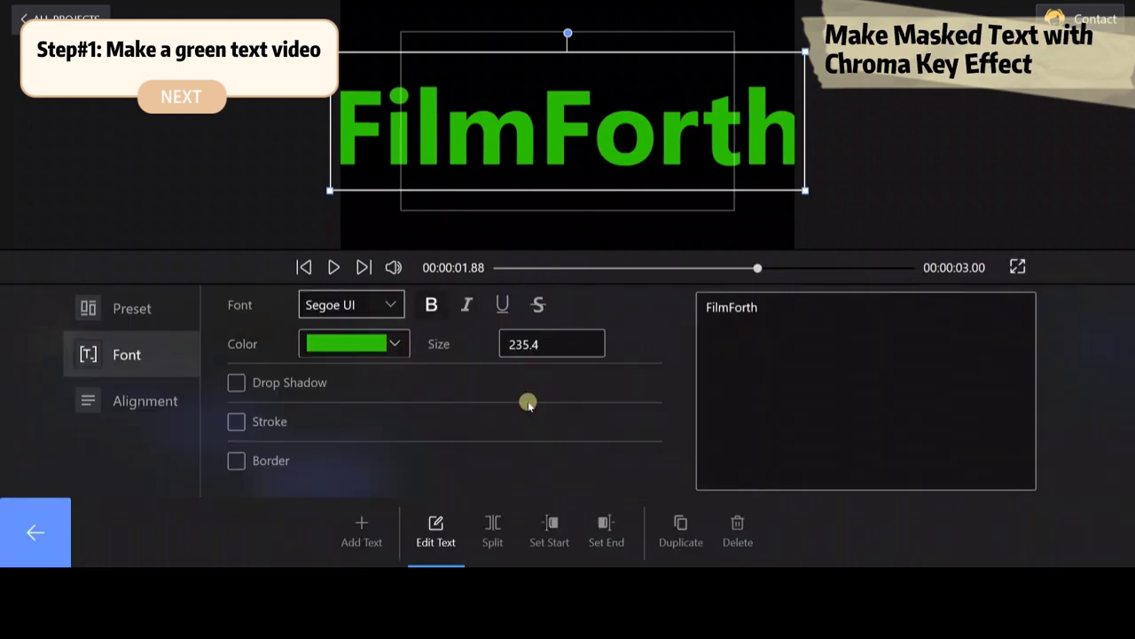
{"action": "double_click", "coordinate": [759, 309]}
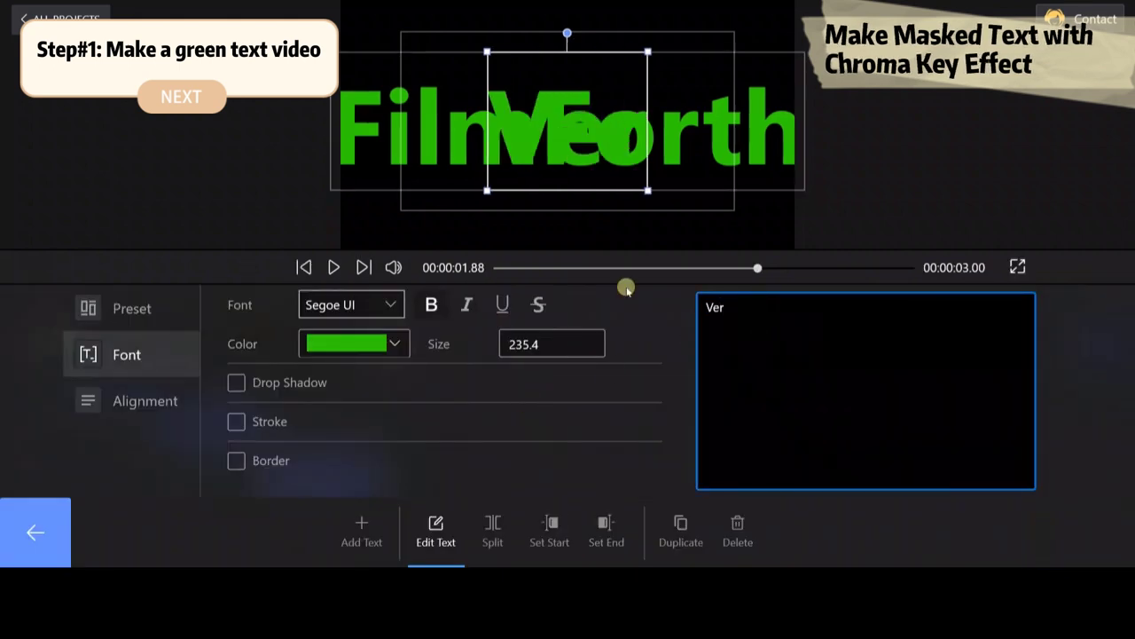
{"action": "type", "text": "Very Much"}
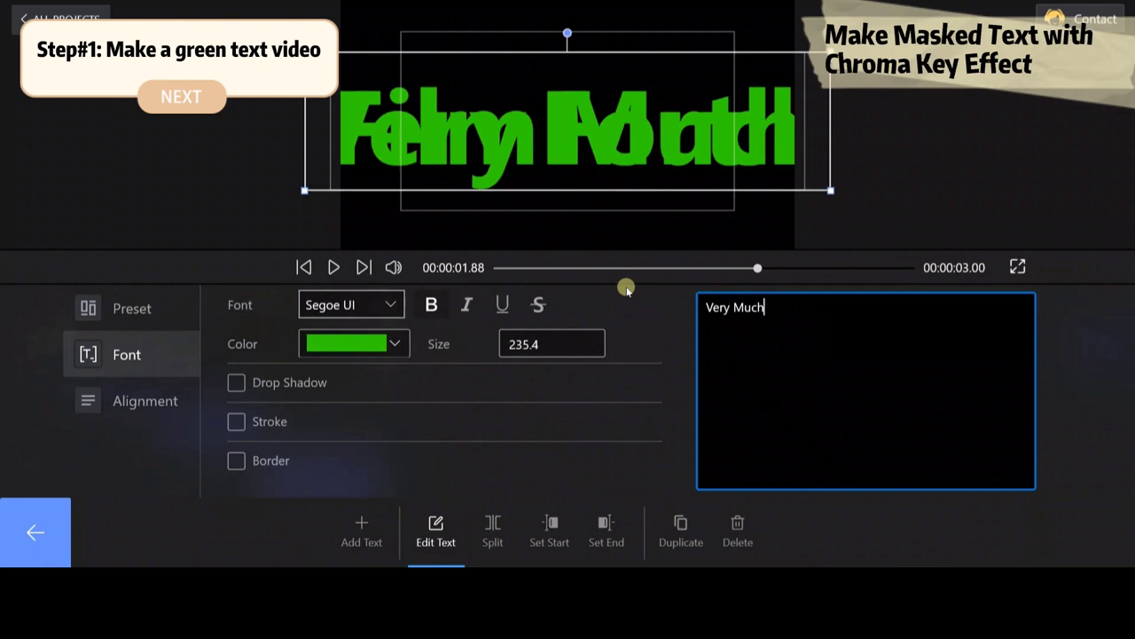
{"action": "type", "text": "!"}
{"action": "key", "text": "Left"}
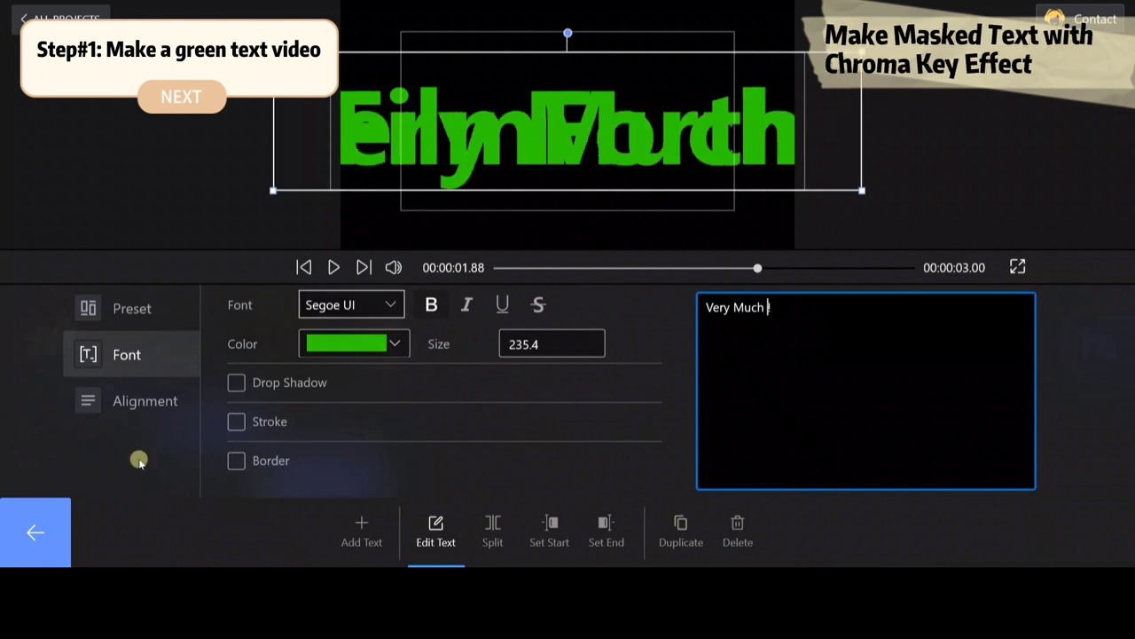
{"action": "left_click", "coordinate": [4, 529]}
Resize and reposition the 'Very Much !' text at 2.34 s to fit the frame
{"action": "left_click_drag", "start_coordinate": [263, 296], "coordinate": [346, 293]}
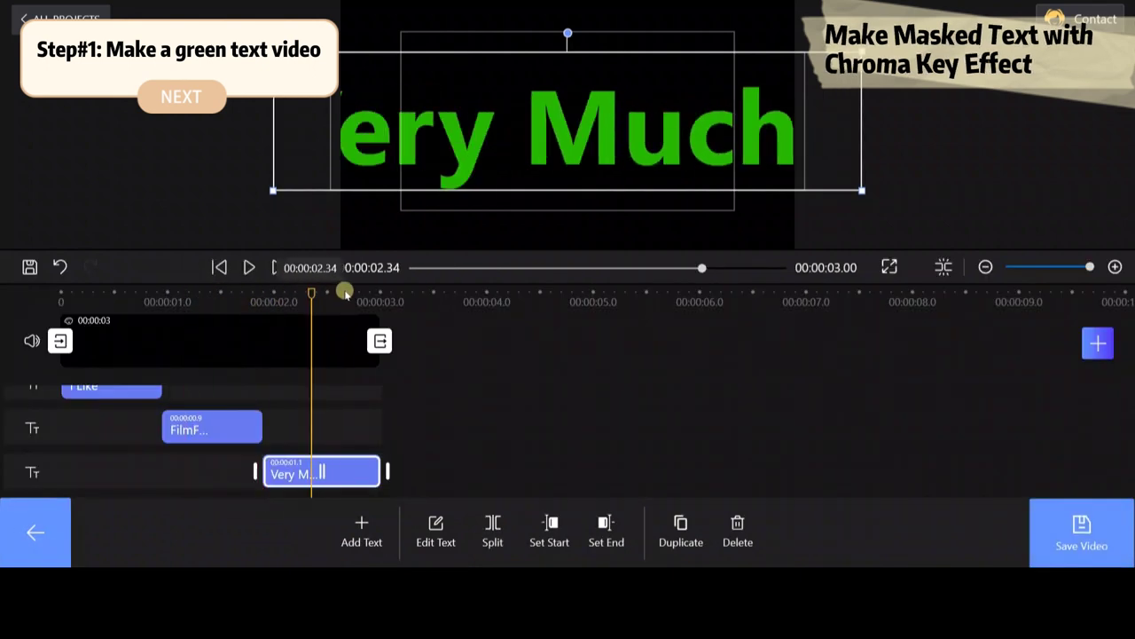
{"action": "left_click_drag", "start_coordinate": [270, 189], "coordinate": [334, 167]}
{"action": "mouse_move", "coordinate": [591, 121]}
{"action": "left_mouse_down"}
{"action": "mouse_move", "coordinate": [600, 126]}
{"action": "mouse_move", "coordinate": [587, 130]}
{"action": "left_mouse_up"}
{"action": "left_click_drag", "start_coordinate": [817, 179], "coordinate": [786, 165]}
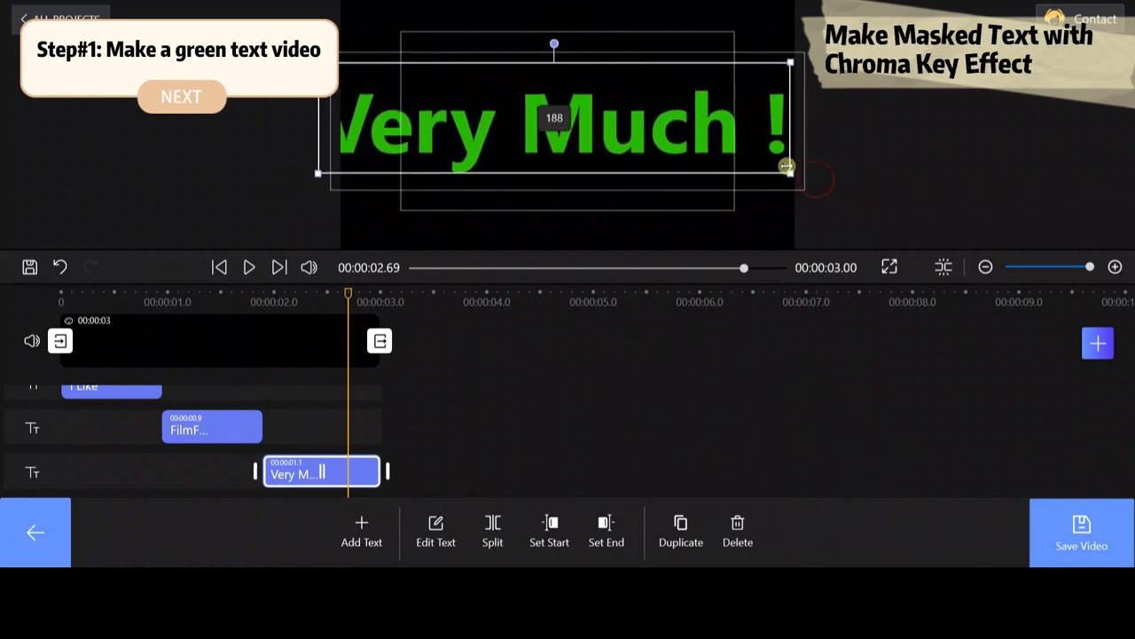
{"action": "left_click_drag", "start_coordinate": [653, 132], "coordinate": [689, 132]}
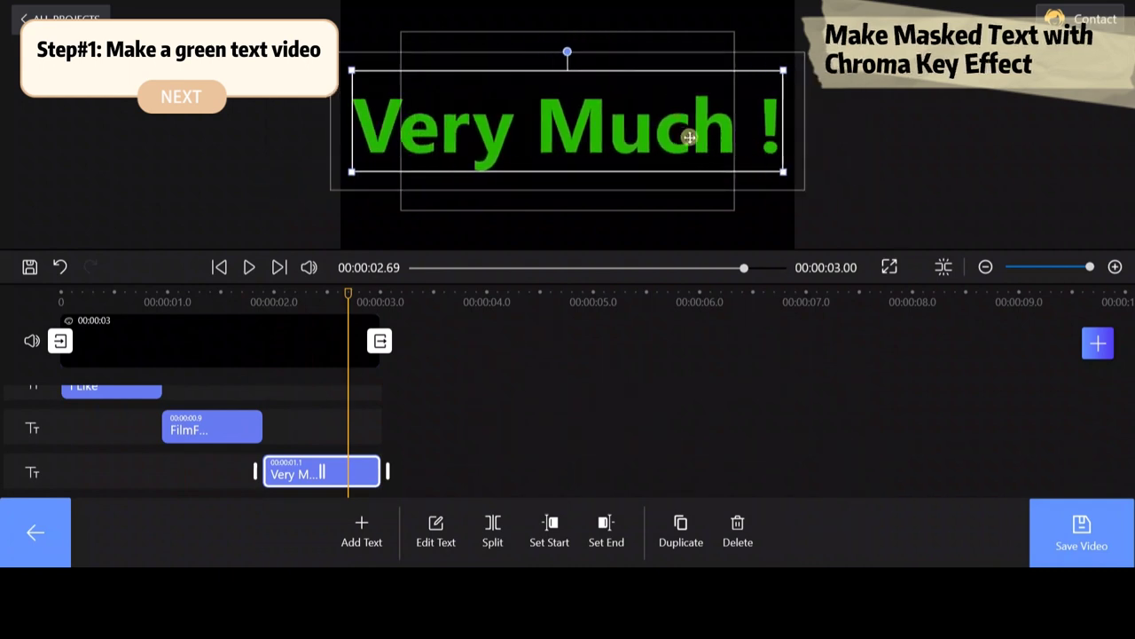
Export the green text video at 4K (3840x2160), 30 fps
{"action": "left_click", "coordinate": [1060, 530]}
{"action": "left_click", "coordinate": [606, 195]}
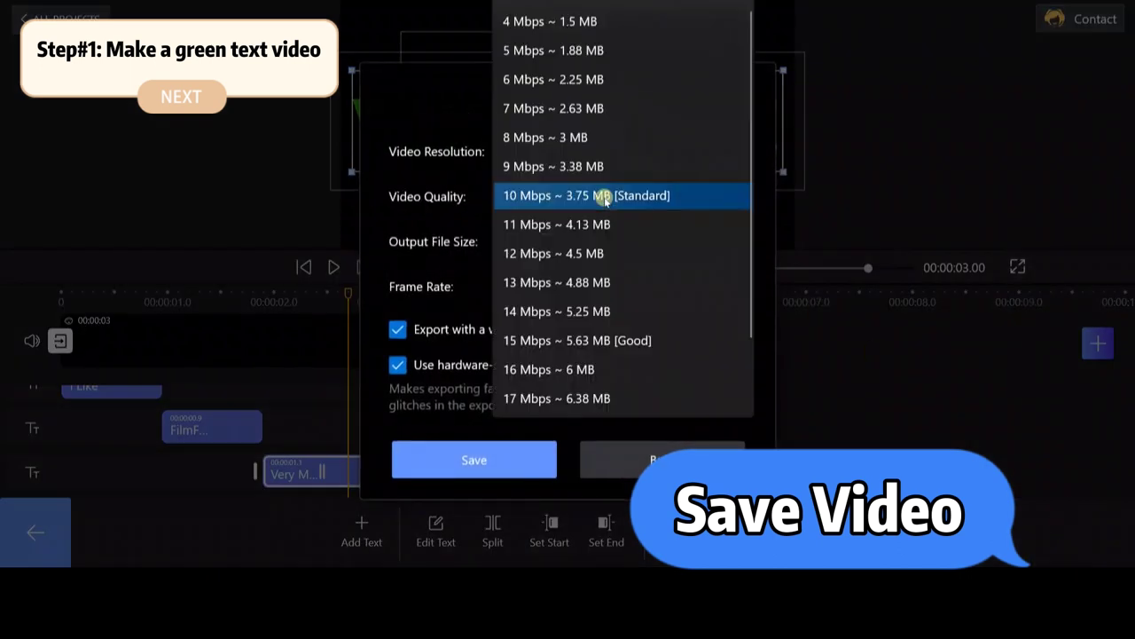
{"action": "left_click", "coordinate": [437, 202]}
{"action": "left_click", "coordinate": [571, 149]}
{"action": "left_click", "coordinate": [577, 210]}
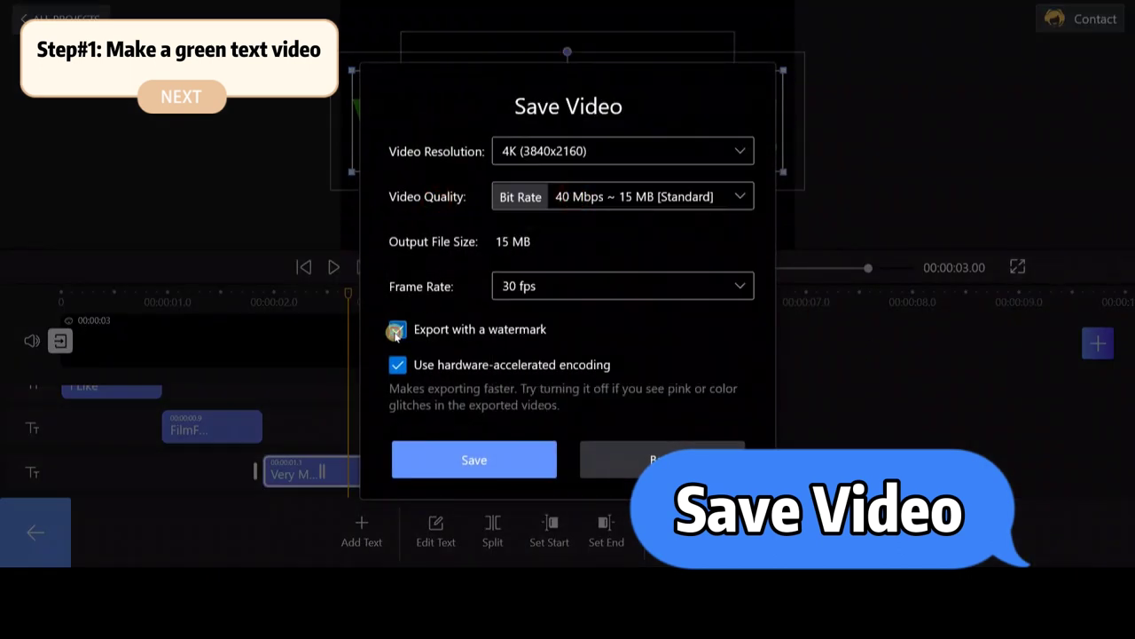
{"action": "left_click", "coordinate": [475, 459]}
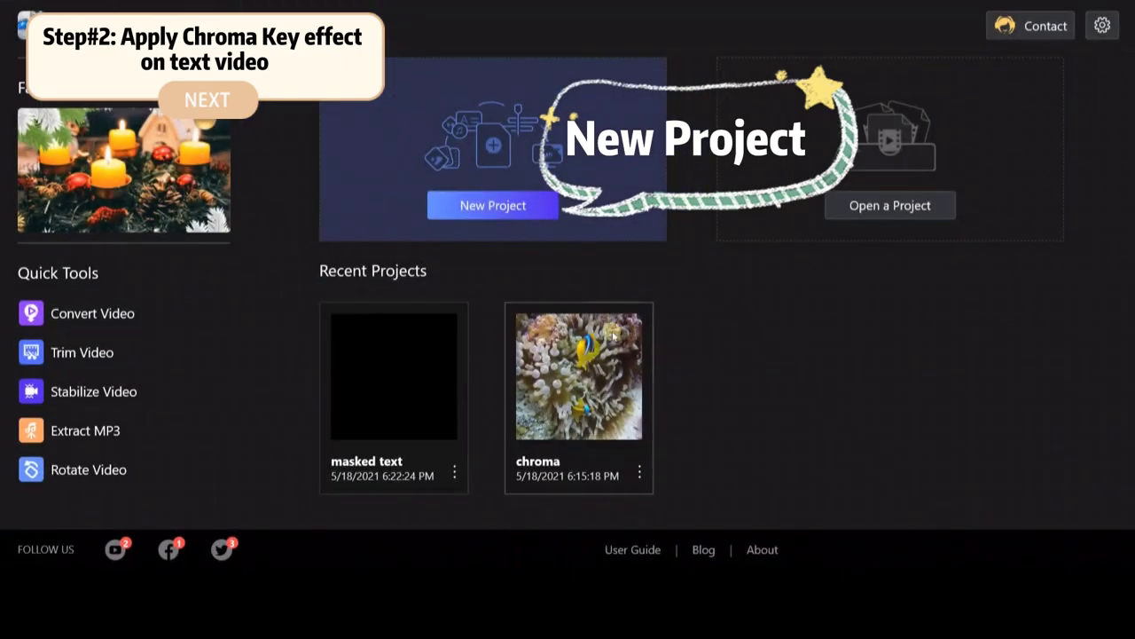
Start a new project with the ocean clip and add the text video as a picture-in-picture overlay
{"action": "left_click", "coordinate": [475, 207]}
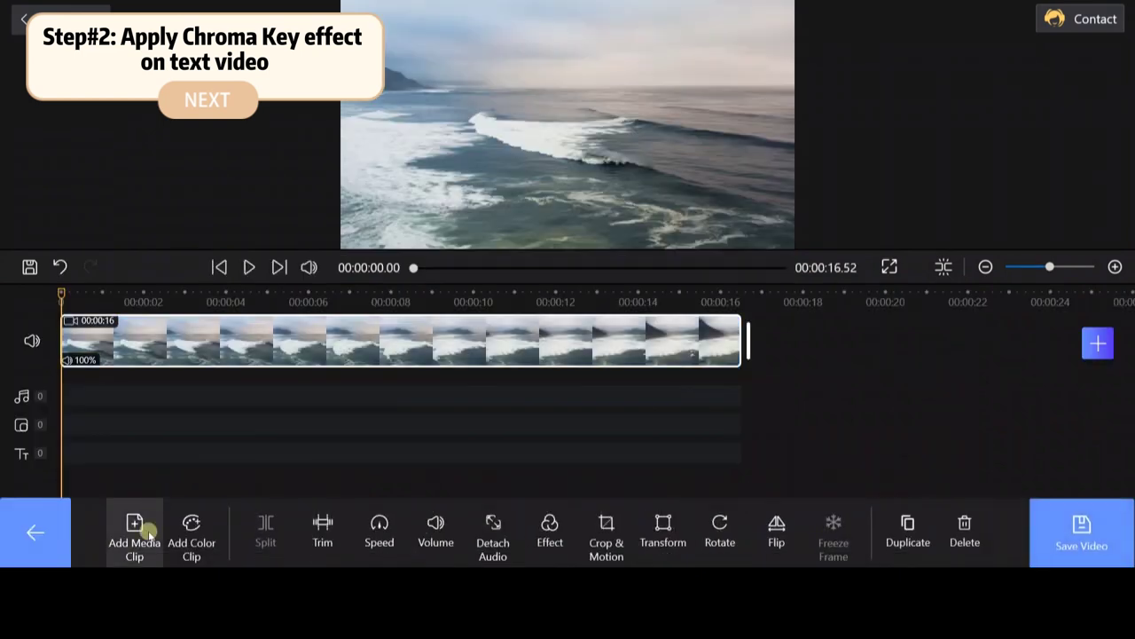
{"action": "left_click", "coordinate": [66, 543]}
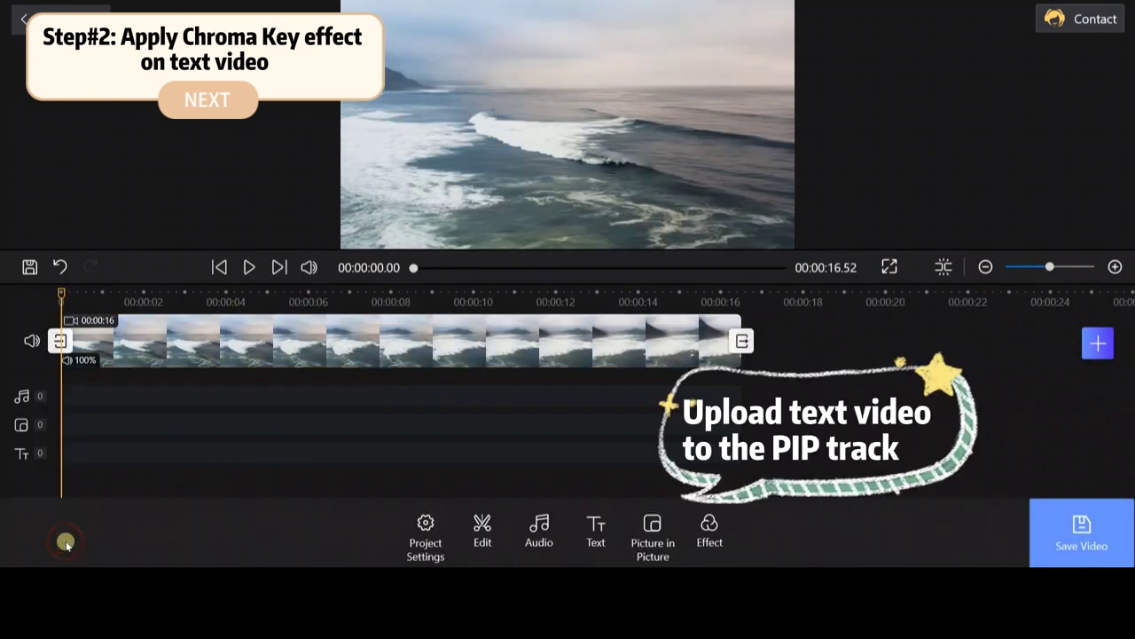
{"action": "left_click", "coordinate": [655, 536]}
{"action": "left_click", "coordinate": [212, 530]}
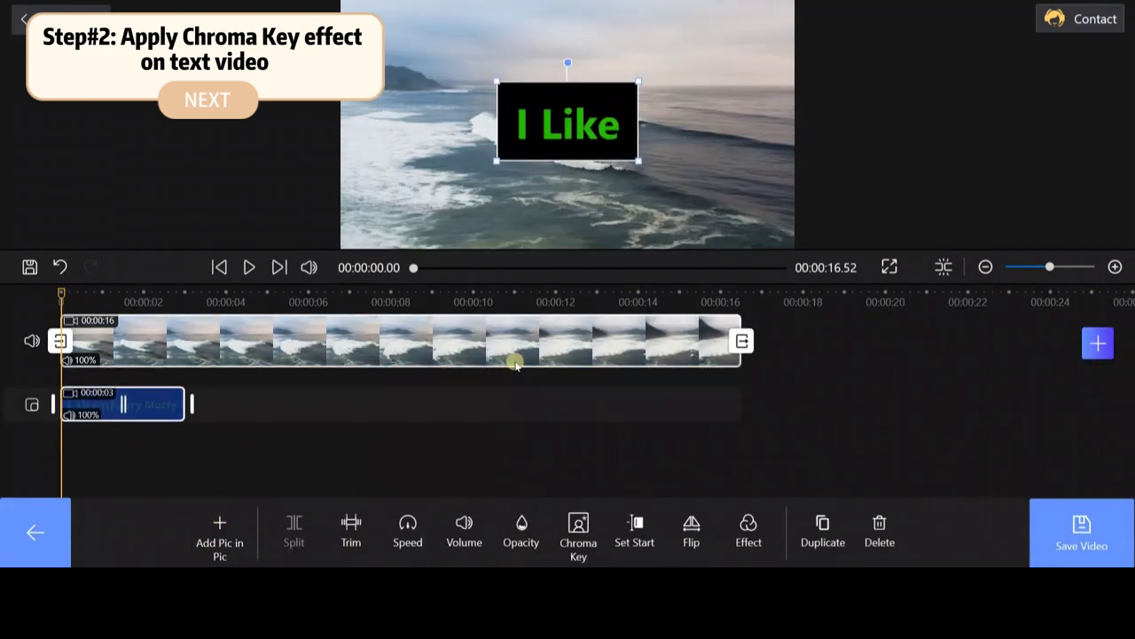
Trim the ocean clip to 3 seconds and enlarge the I Like overlay to fill the frame
{"action": "left_click", "coordinate": [621, 340]}
{"action": "left_click_drag", "start_coordinate": [747, 340], "coordinate": [190, 338]}
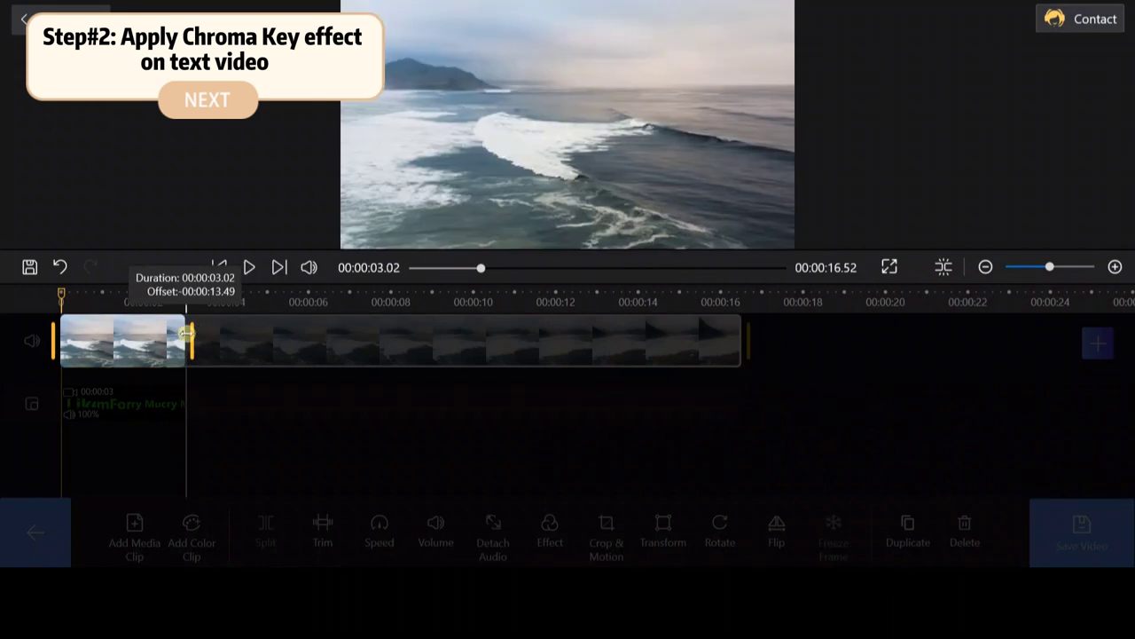
{"action": "left_click_drag", "start_coordinate": [543, 92], "coordinate": [494, 142]}
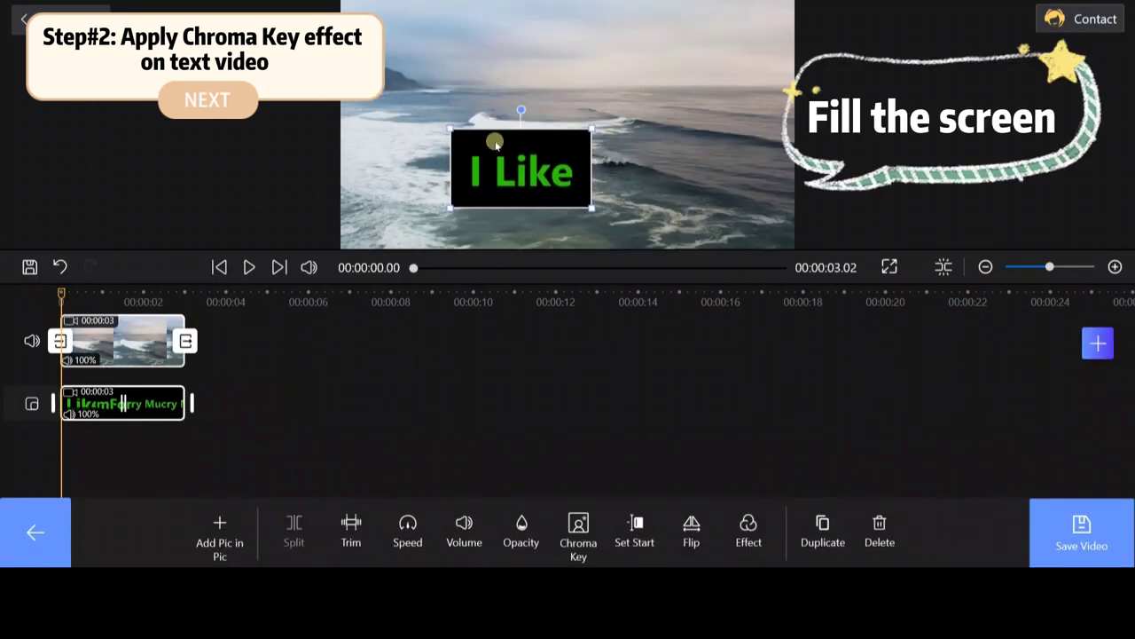
{"action": "left_click_drag", "start_coordinate": [591, 122], "coordinate": [637, 160]}
Apply chroma key to the I Like overlay, sampling its green text colour from the preview at 22% tolerance
{"action": "left_click", "coordinate": [578, 532]}
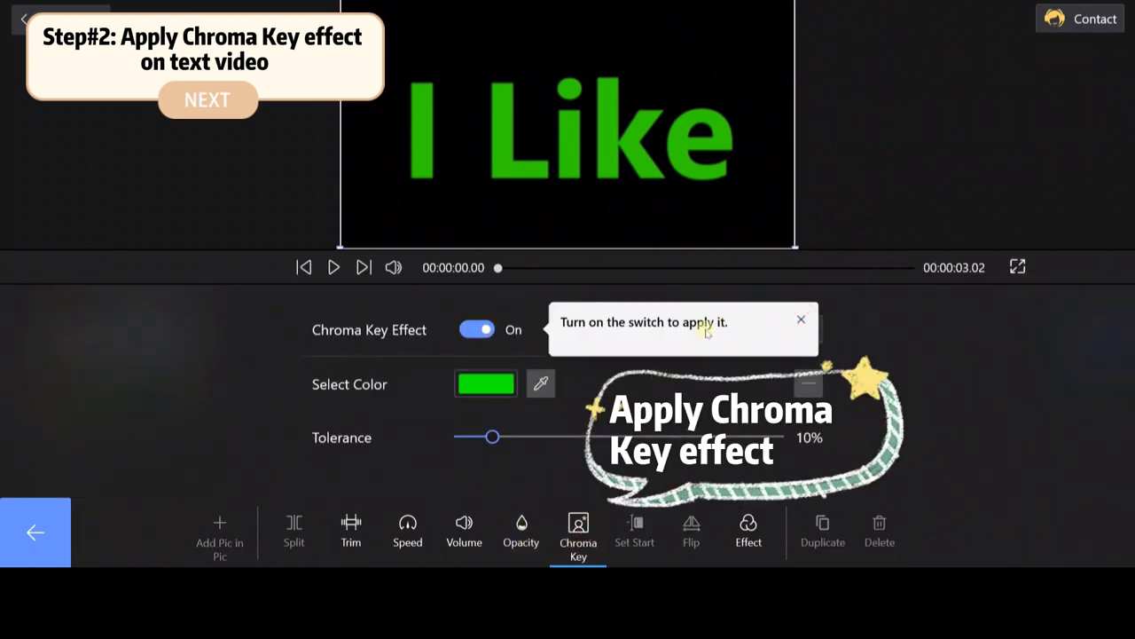
{"action": "left_click", "coordinate": [803, 318]}
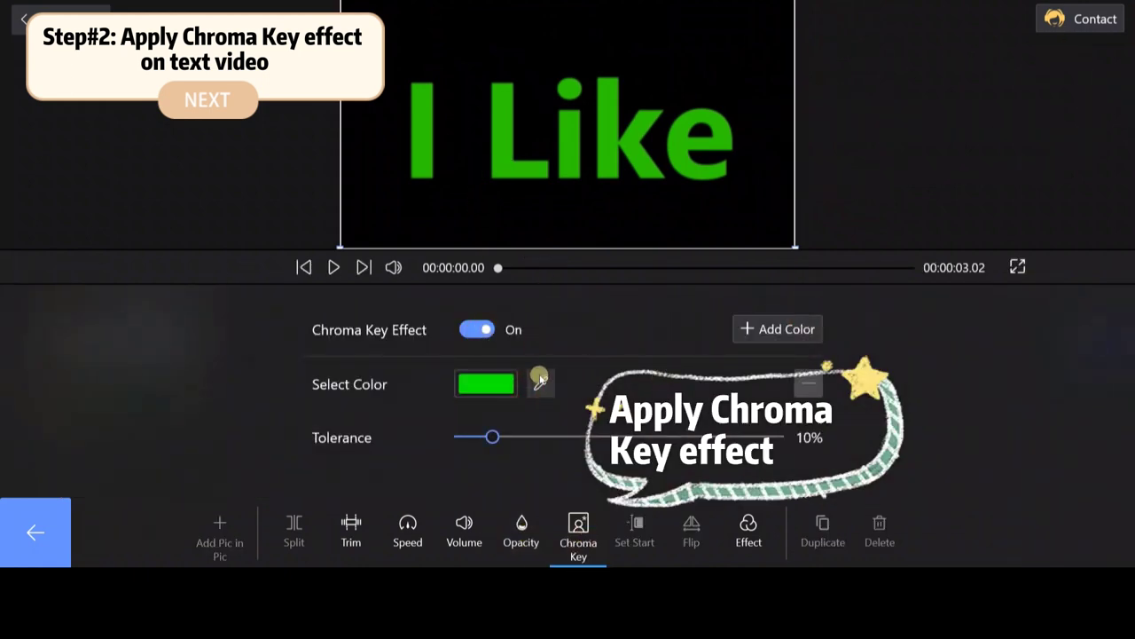
{"action": "left_click", "coordinate": [541, 381]}
{"action": "left_click", "coordinate": [504, 149]}
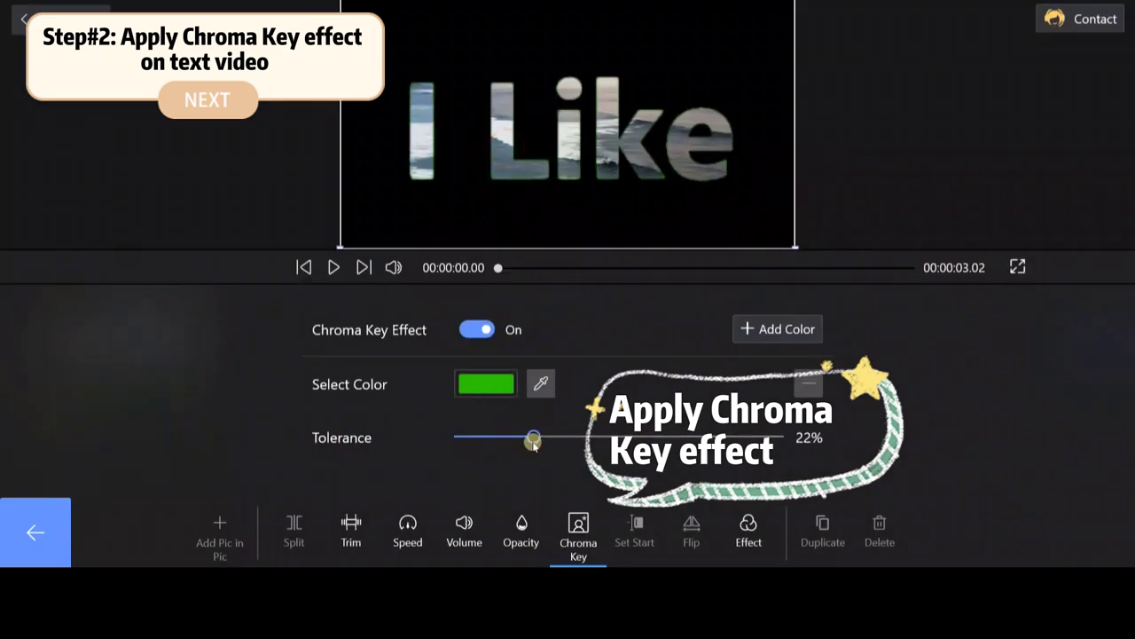